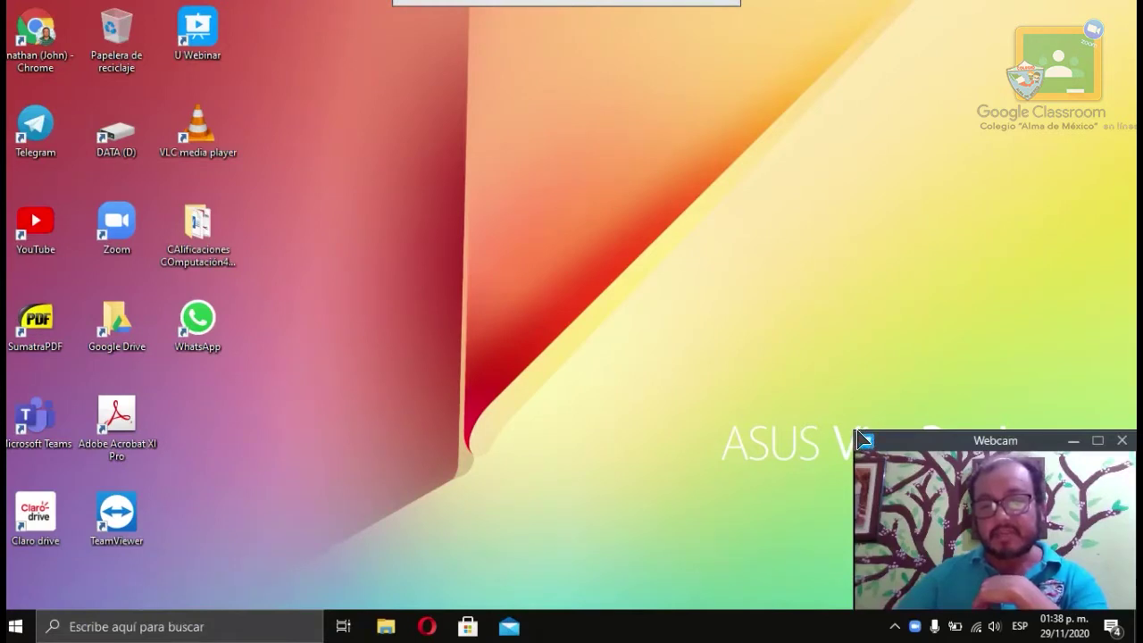
Open the Windows Configuración window.
{"action": "left_click_drag", "start_coordinate": [864, 438], "coordinate": [885, 472]}
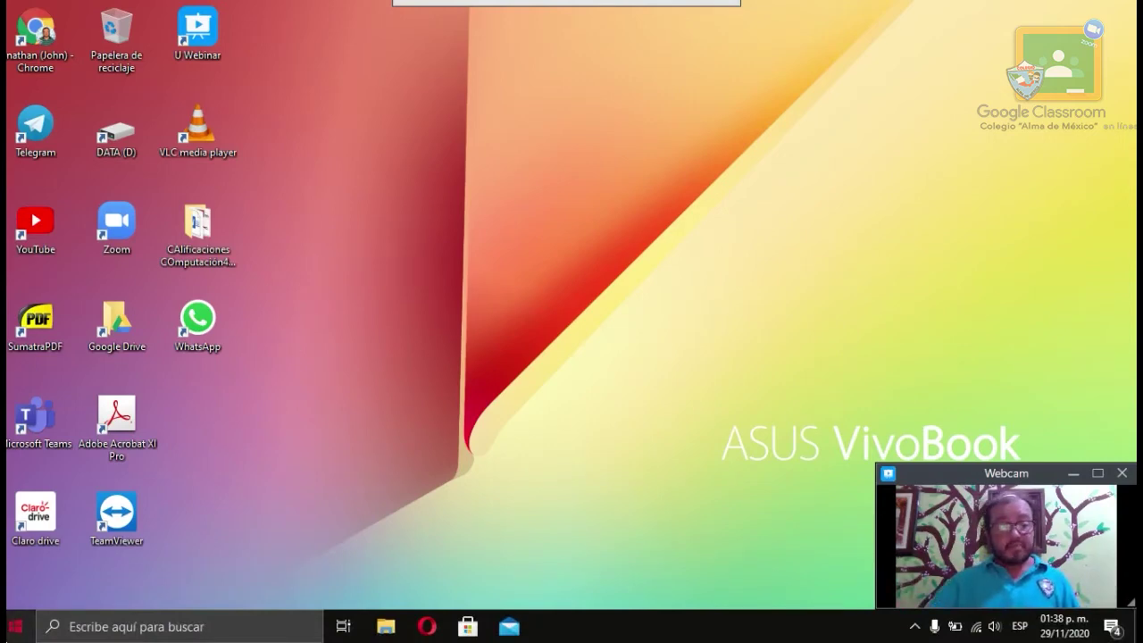
{"action": "left_click", "coordinate": [15, 626]}
{"action": "left_click", "coordinate": [765, 287]}
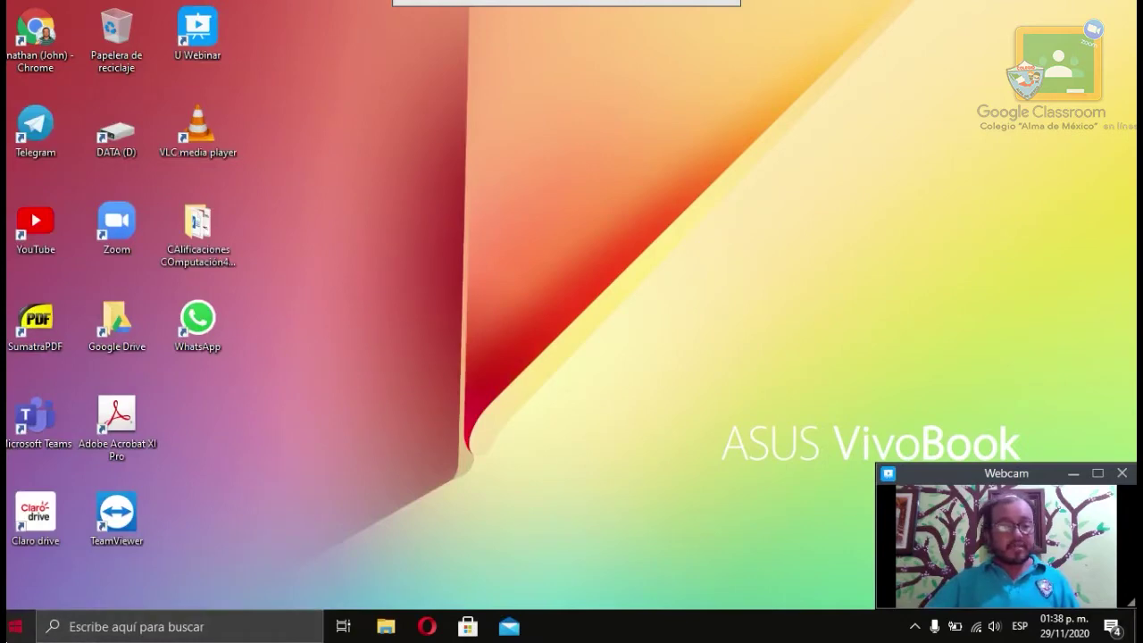
{"action": "left_click", "coordinate": [15, 626]}
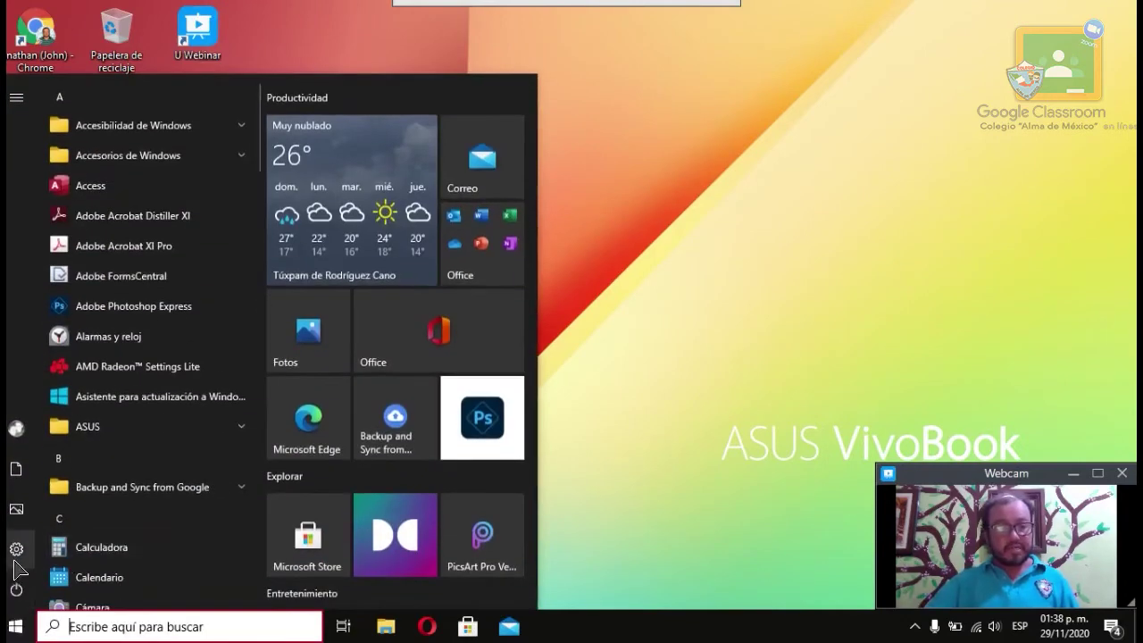
{"action": "mouse_move", "coordinate": [14, 570]}
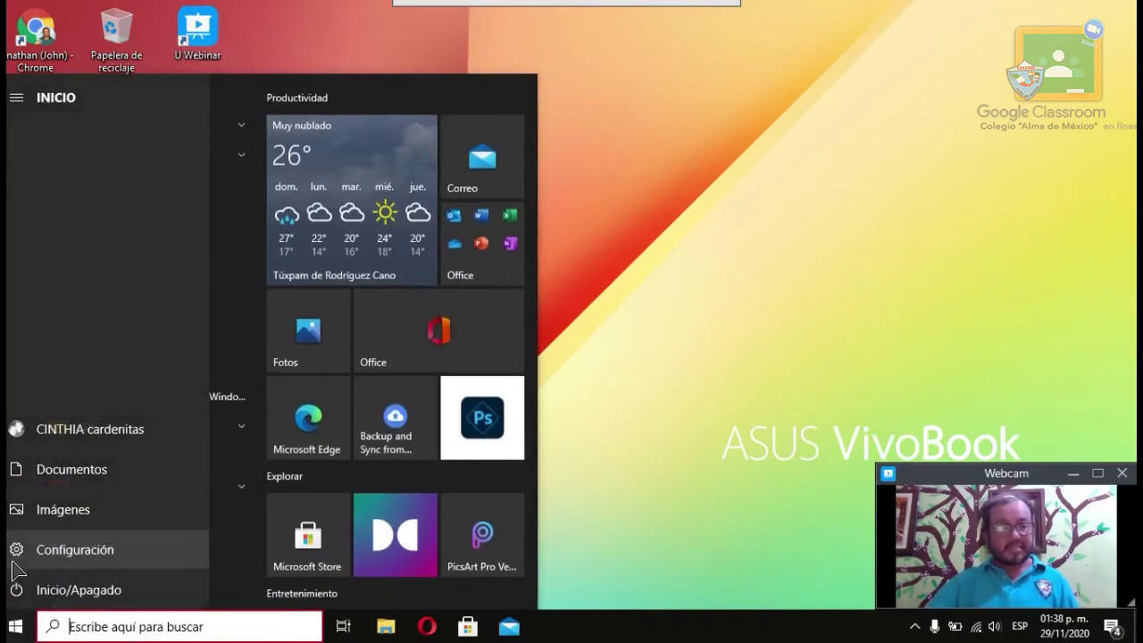
{"action": "left_click", "coordinate": [114, 562]}
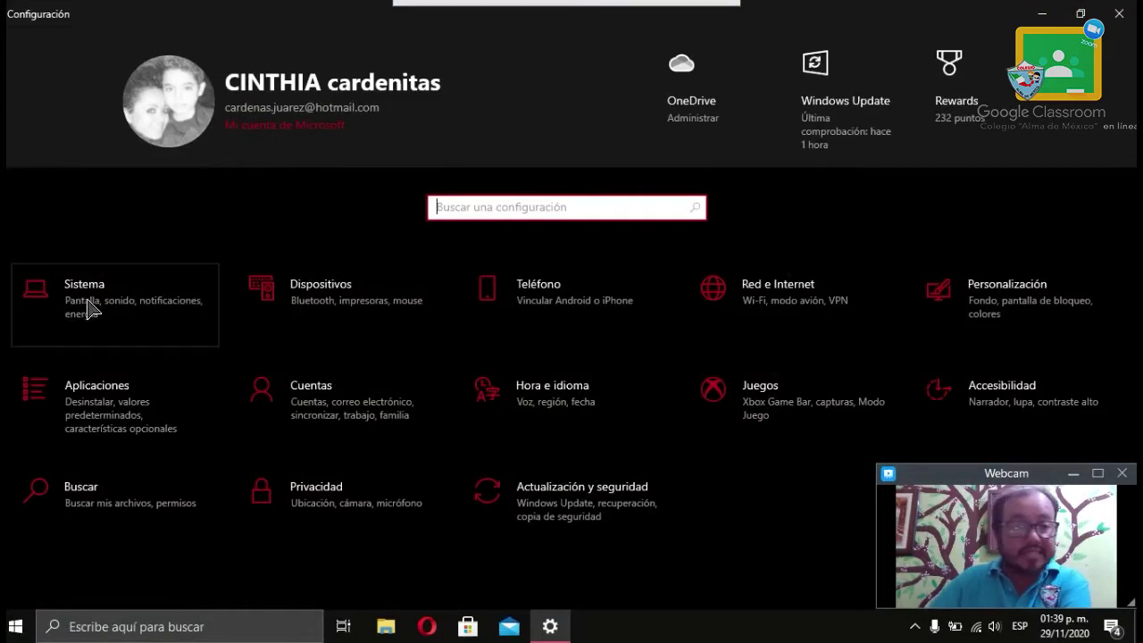
Open the Sistema category and review the Pantalla page, from brightness and night light down to scale, resolution, orientation and multiple displays.
{"action": "left_click", "coordinate": [115, 321]}
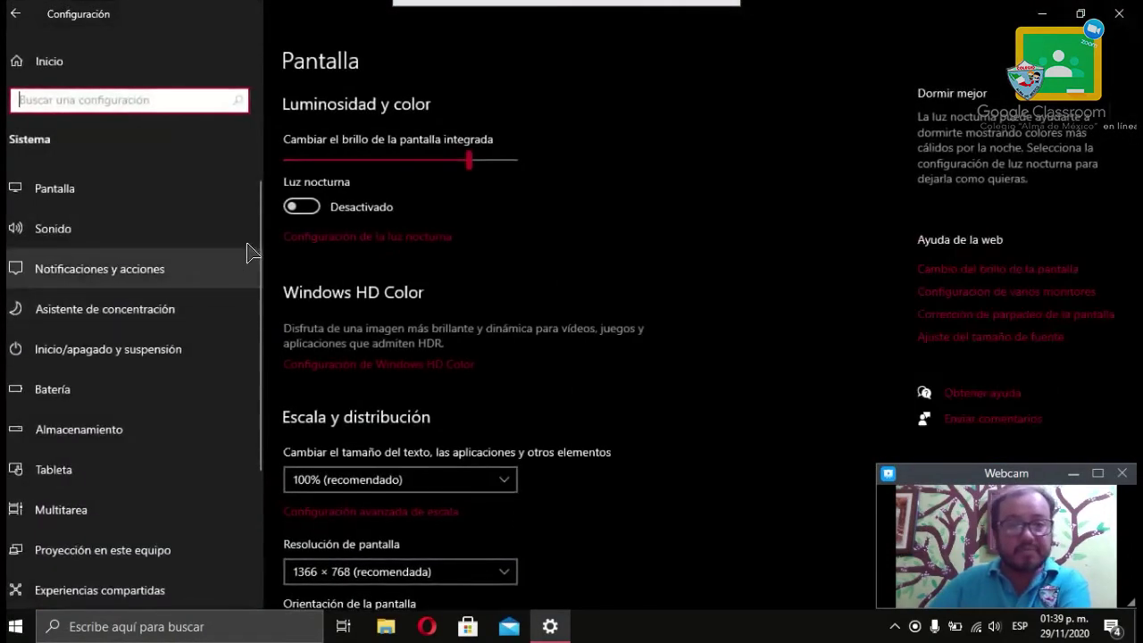
{"action": "scroll", "coordinate": [342, 207], "scroll_direction": "down", "scroll_amount": 3}
{"action": "scroll", "coordinate": [348, 219], "scroll_direction": "up", "scroll_amount": 3}
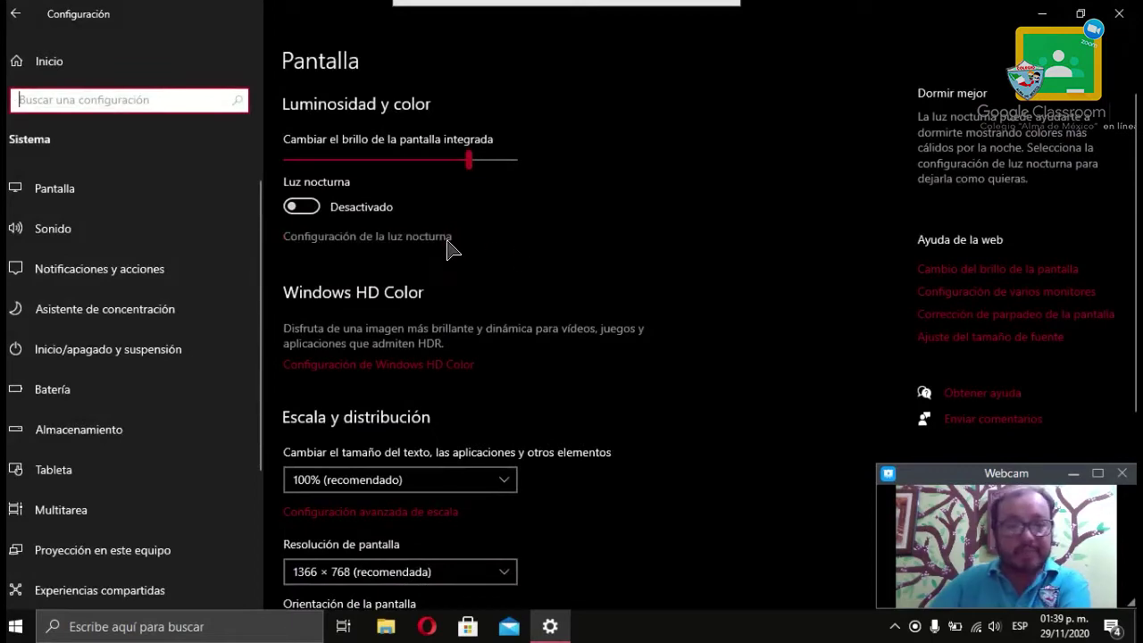
{"action": "scroll", "coordinate": [434, 276], "scroll_direction": "down", "scroll_amount": 3}
{"action": "scroll", "coordinate": [439, 281], "scroll_direction": "up", "scroll_amount": 3}
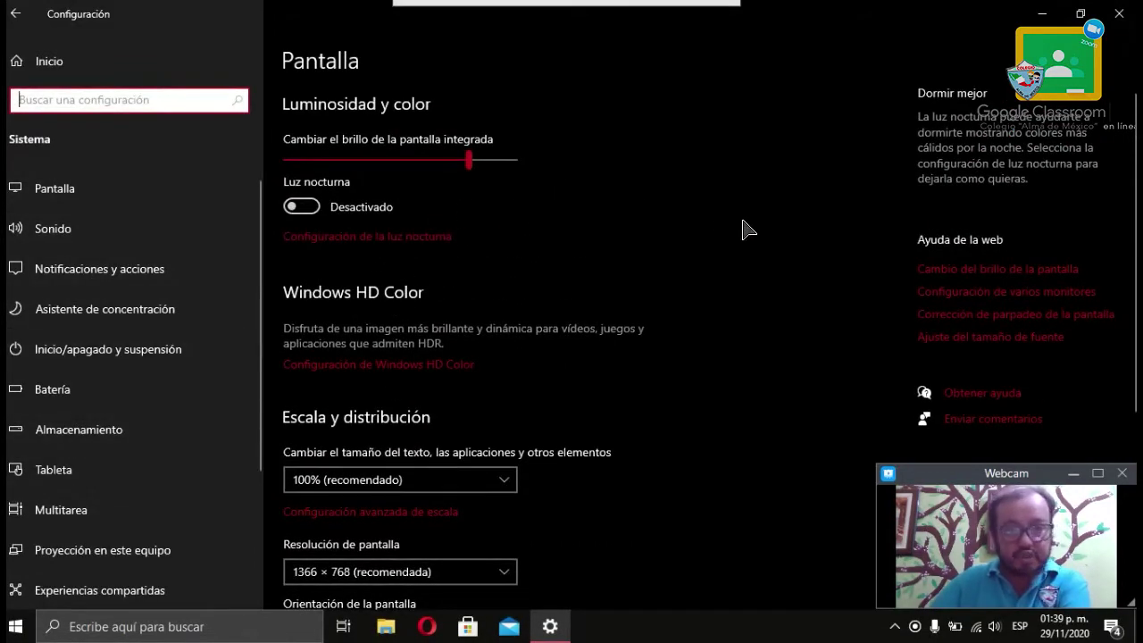
{"action": "scroll", "coordinate": [744, 232], "scroll_direction": "down", "scroll_amount": 3}
{"action": "scroll", "coordinate": [737, 253], "scroll_direction": "up", "scroll_amount": 3}
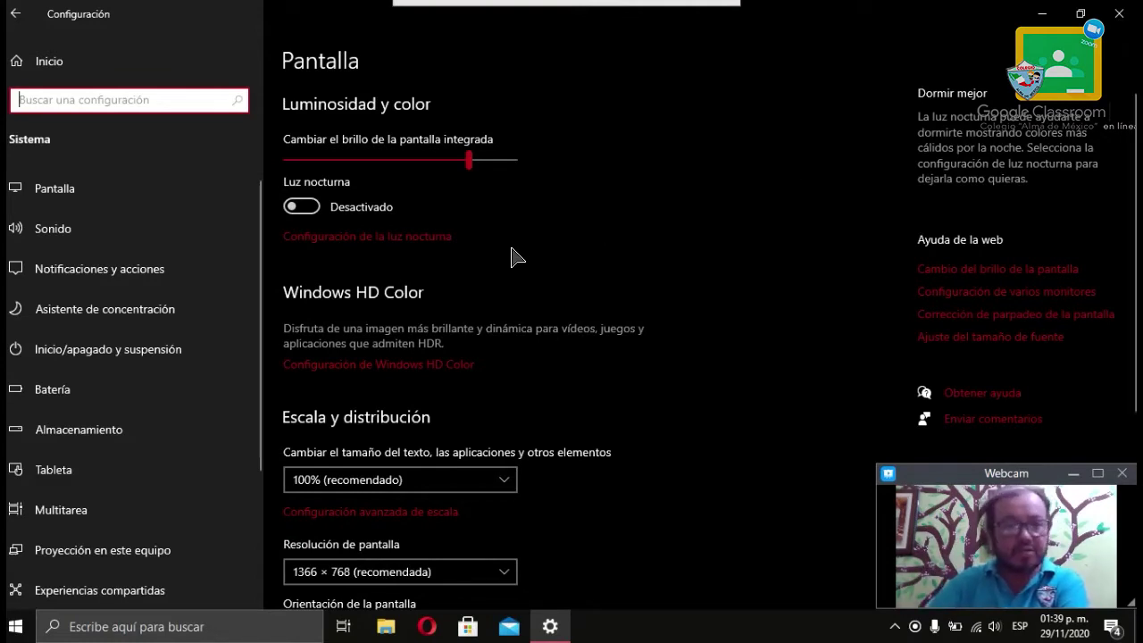
{"action": "left_click_drag", "start_coordinate": [427, 168], "coordinate": [455, 159]}
{"action": "scroll", "coordinate": [566, 289], "scroll_direction": "down", "scroll_amount": 5}
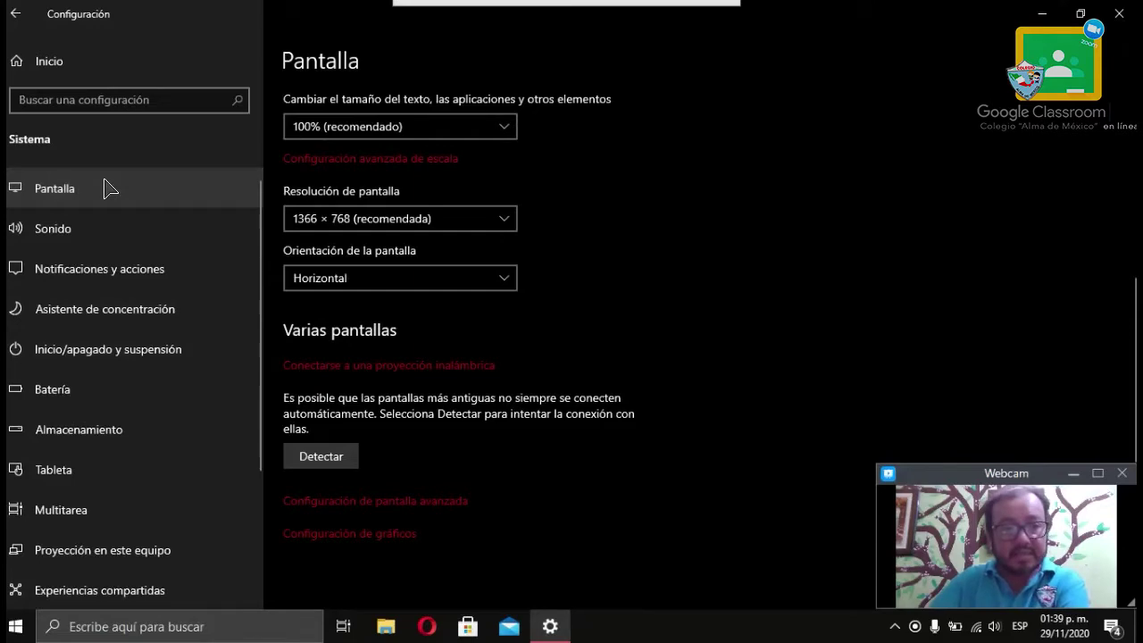
View the Sonido settings and look through the Notificaciones y acciones page, including its list of apps.
{"action": "left_click", "coordinate": [107, 244]}
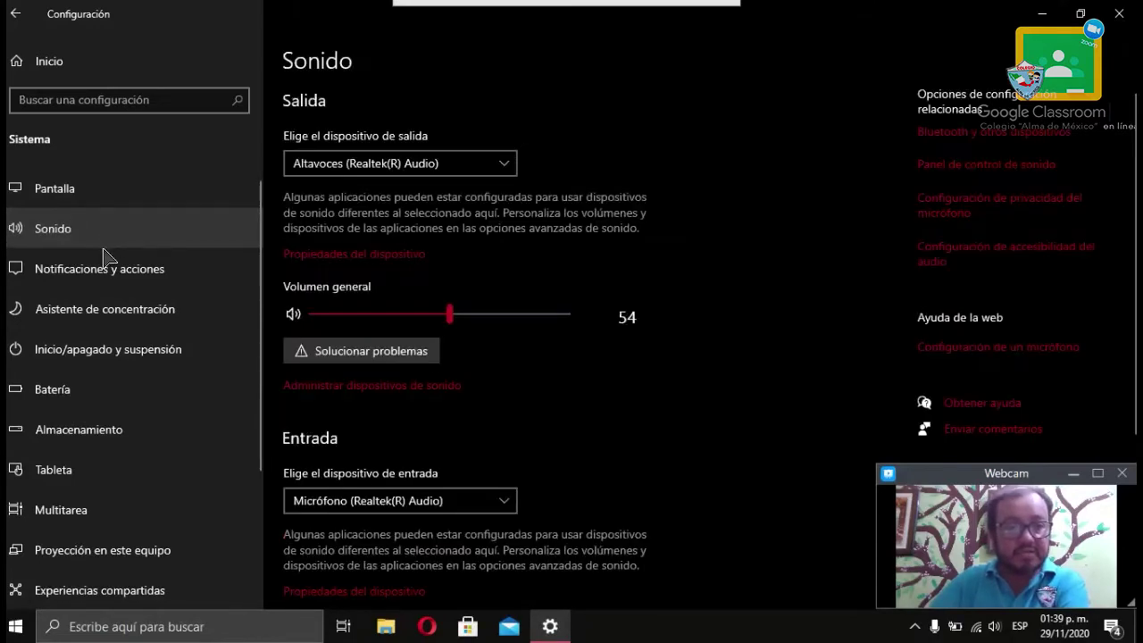
{"action": "left_click", "coordinate": [98, 272]}
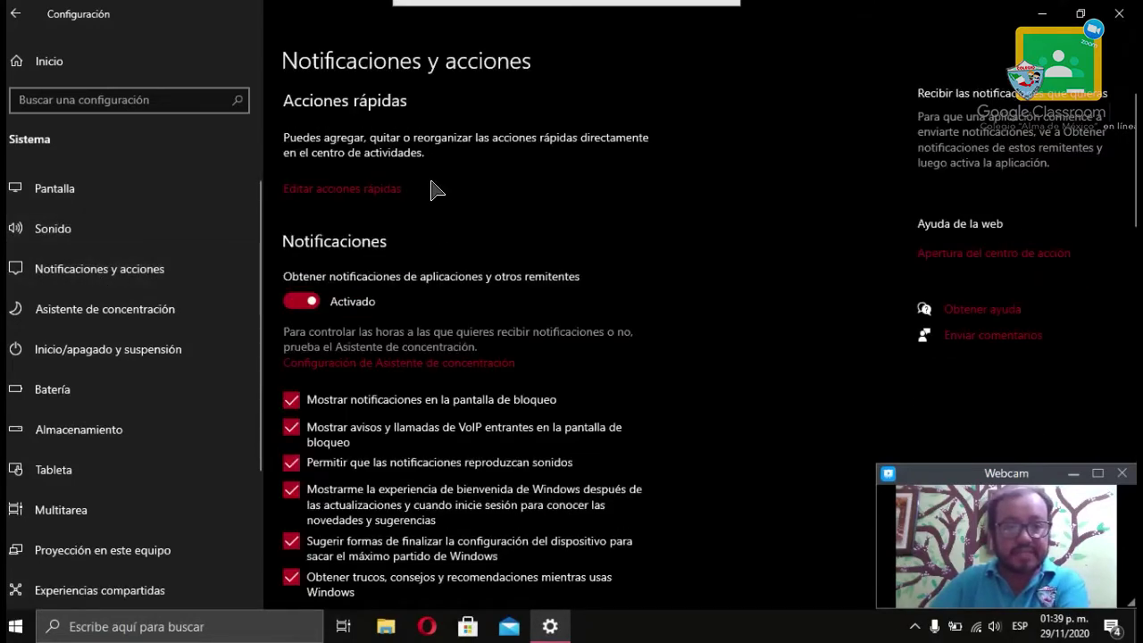
{"action": "scroll", "coordinate": [428, 336], "scroll_direction": "down", "scroll_amount": 10}
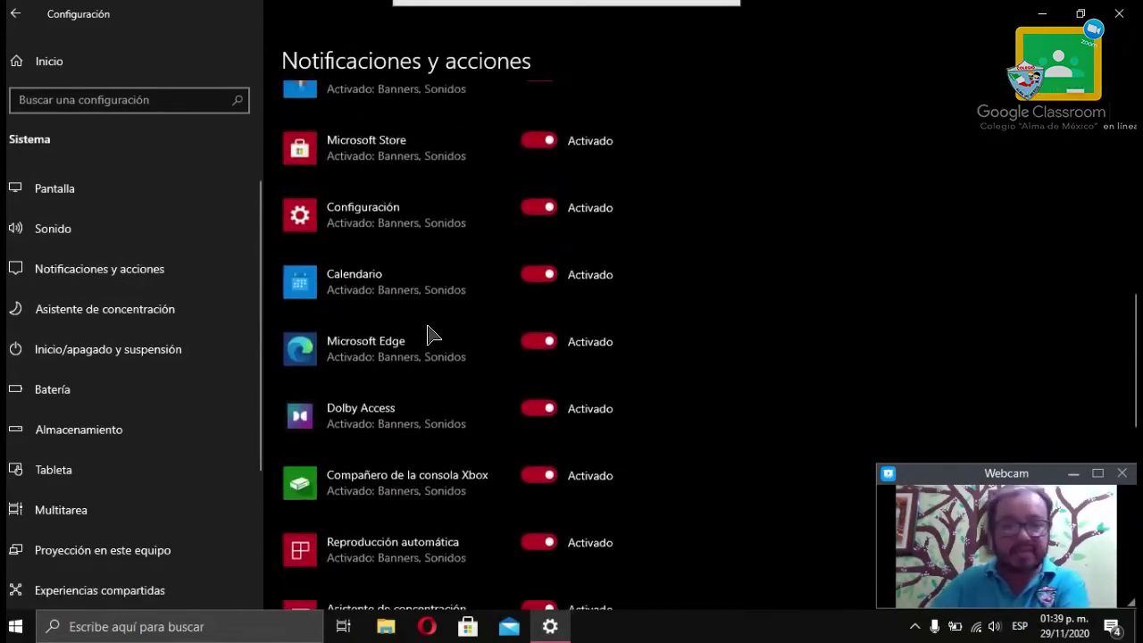
{"action": "scroll", "coordinate": [429, 337], "scroll_direction": "up", "scroll_amount": 10}
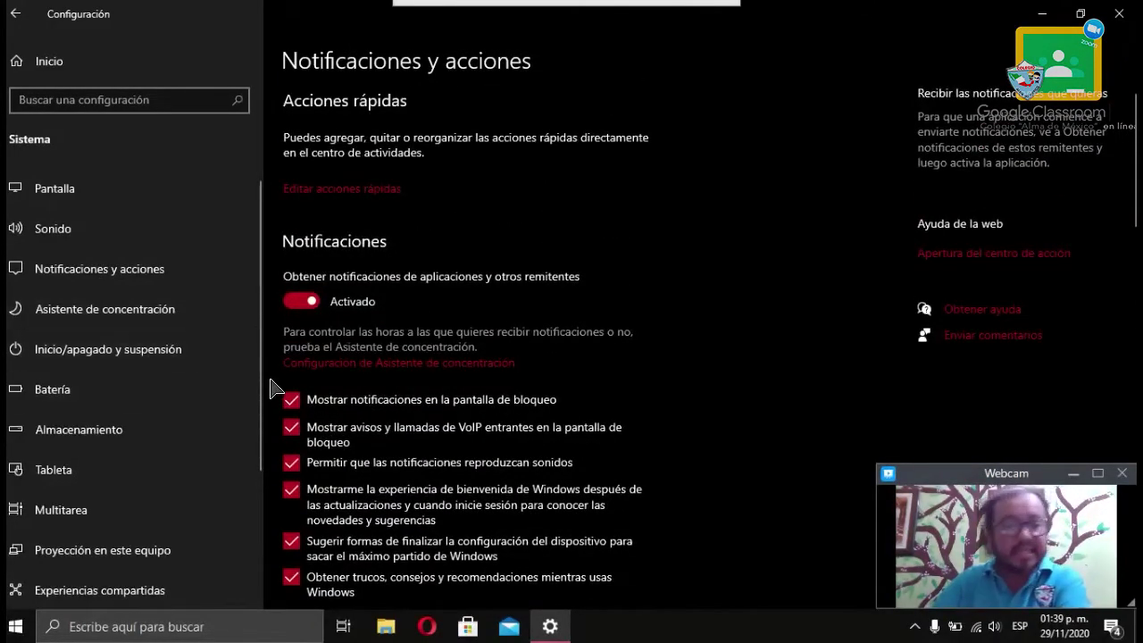
Review the Batería page, including battery saver and battery usage per app.
{"action": "left_click", "coordinate": [152, 398]}
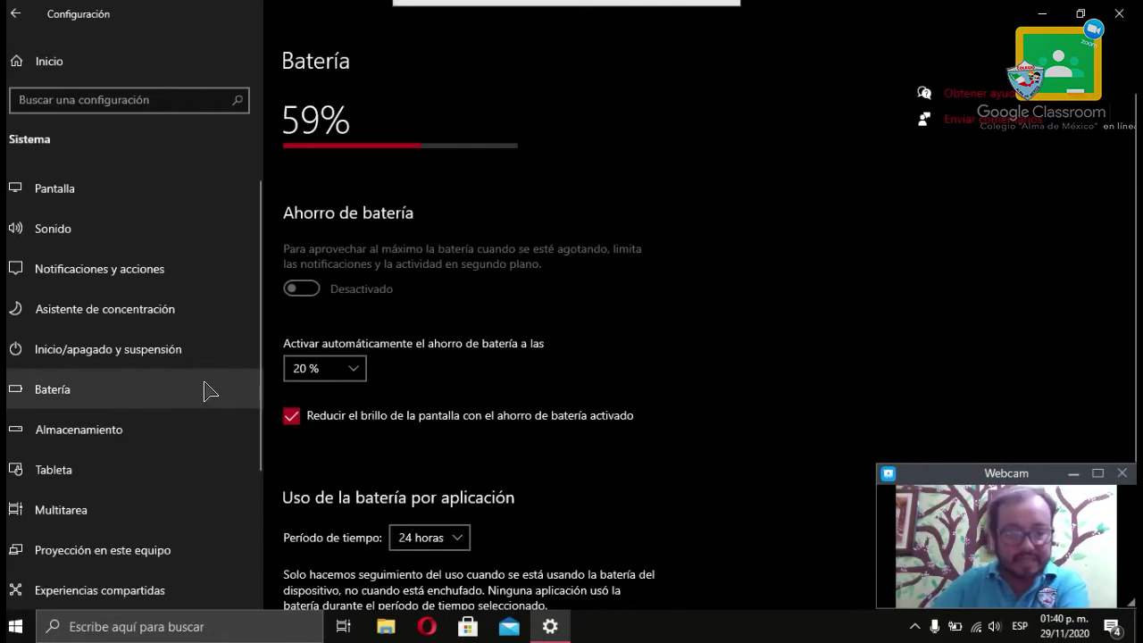
{"action": "scroll", "coordinate": [156, 411], "scroll_direction": "down", "scroll_amount": 3}
{"action": "scroll", "coordinate": [108, 439], "scroll_direction": "up", "scroll_amount": 3}
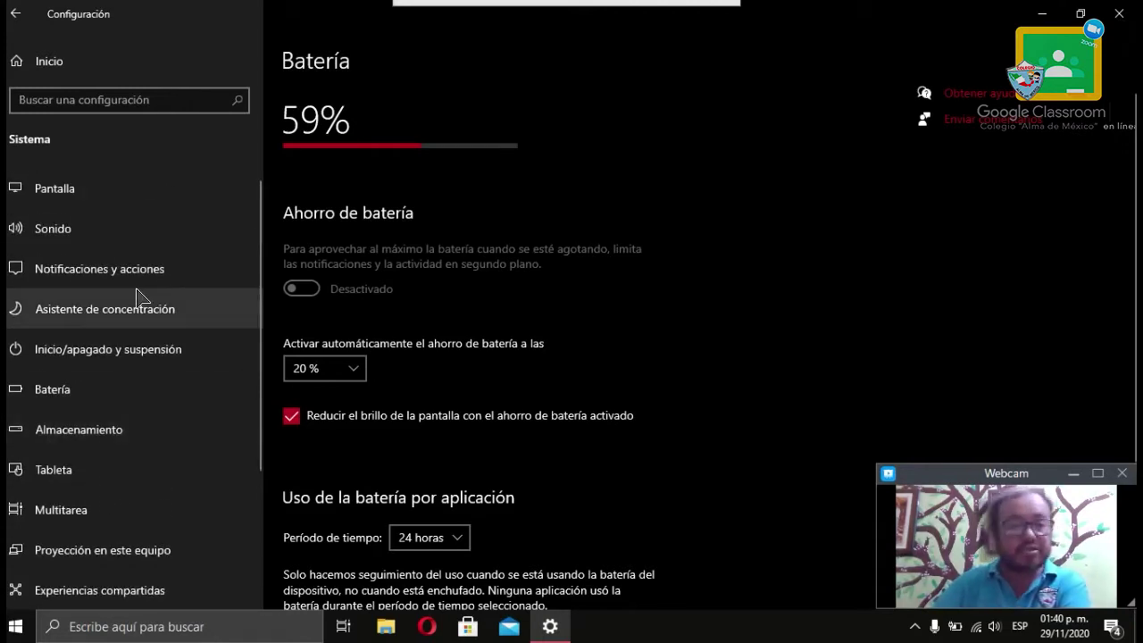
View the Fondo page of the Personalización category and return to the Configuración home page.
{"action": "left_click", "coordinate": [16, 14]}
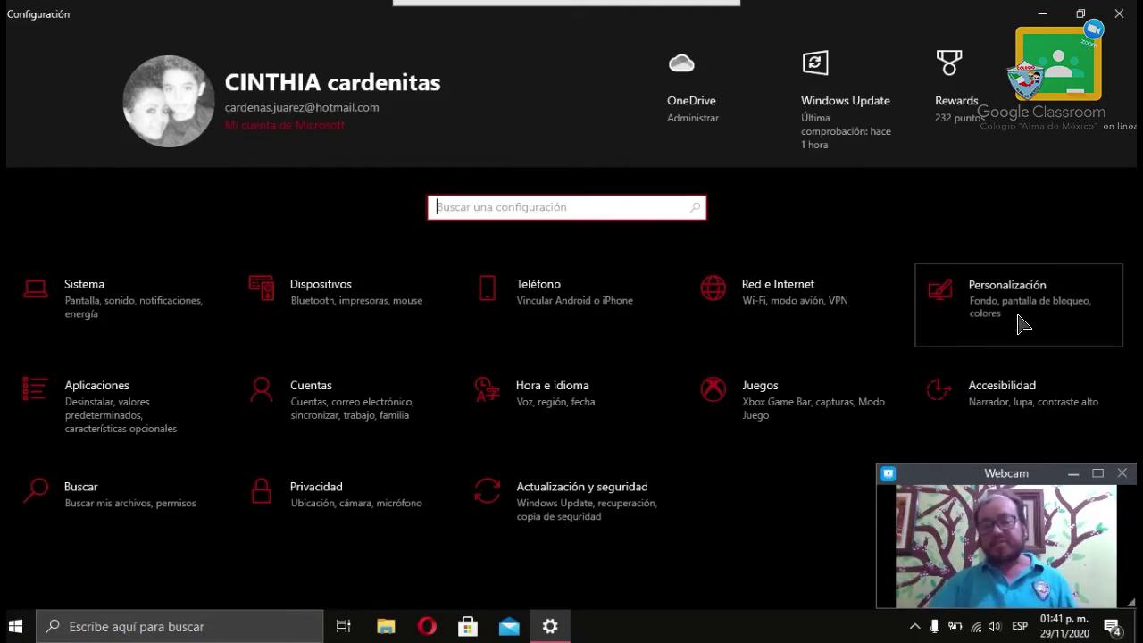
{"action": "left_click", "coordinate": [1023, 324]}
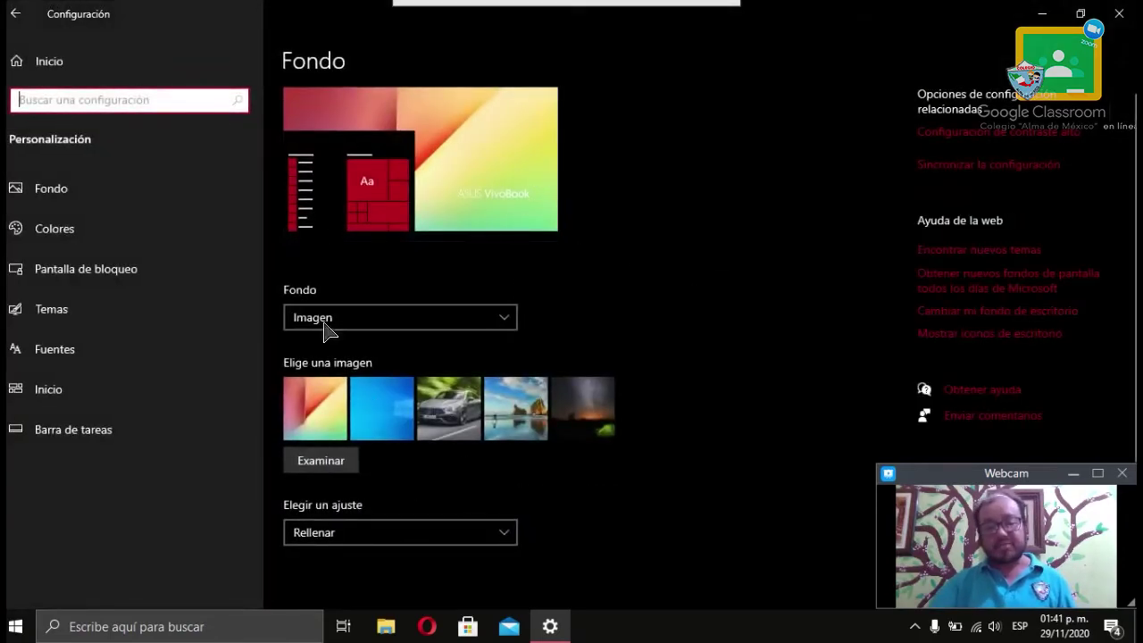
{"action": "left_click", "coordinate": [15, 14]}
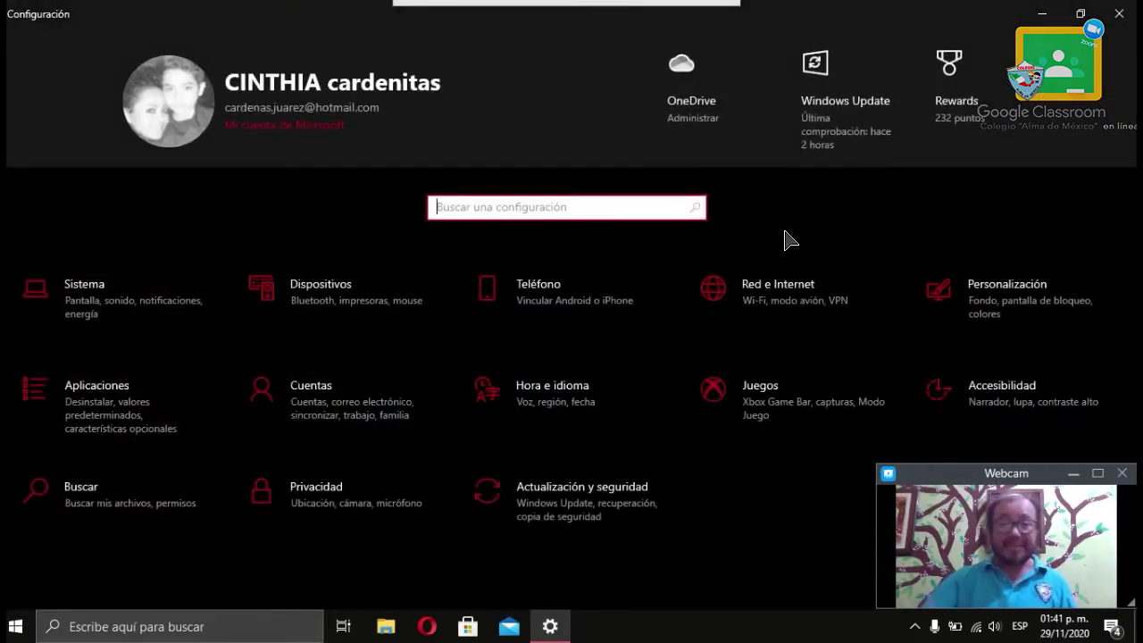
Look through the installed apps under Aplicaciones y características and return to the Configuración home page.
{"action": "left_click", "coordinate": [106, 435]}
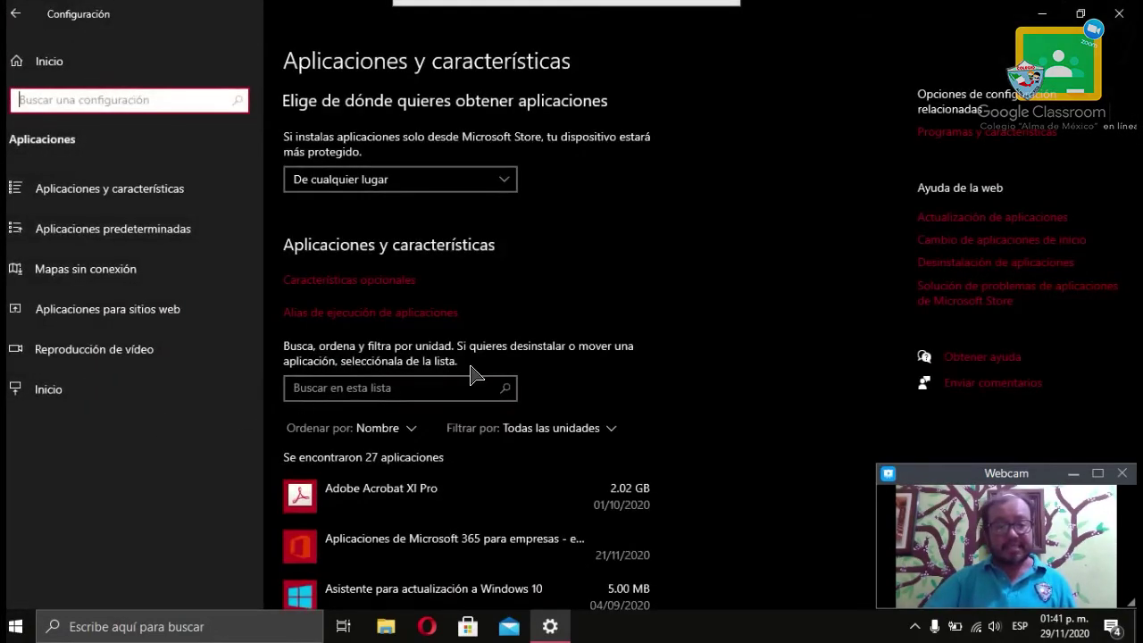
{"action": "scroll", "coordinate": [658, 378], "scroll_direction": "down", "scroll_amount": 8}
{"action": "scroll", "coordinate": [658, 378], "scroll_direction": "up", "scroll_amount": 6}
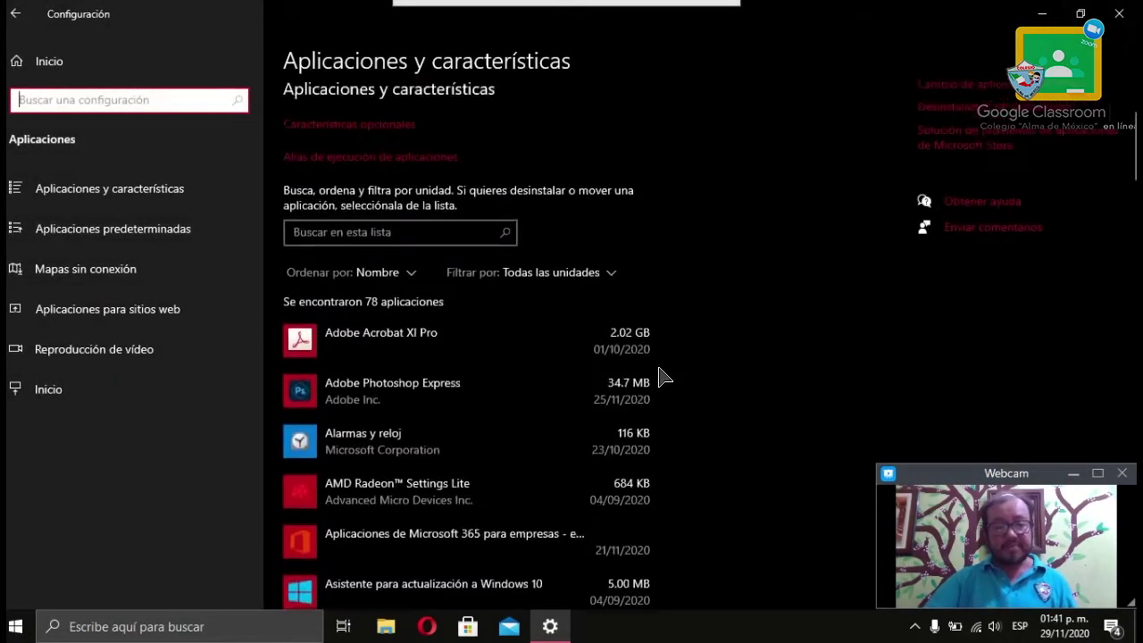
{"action": "scroll", "coordinate": [658, 377], "scroll_direction": "up", "scroll_amount": 3}
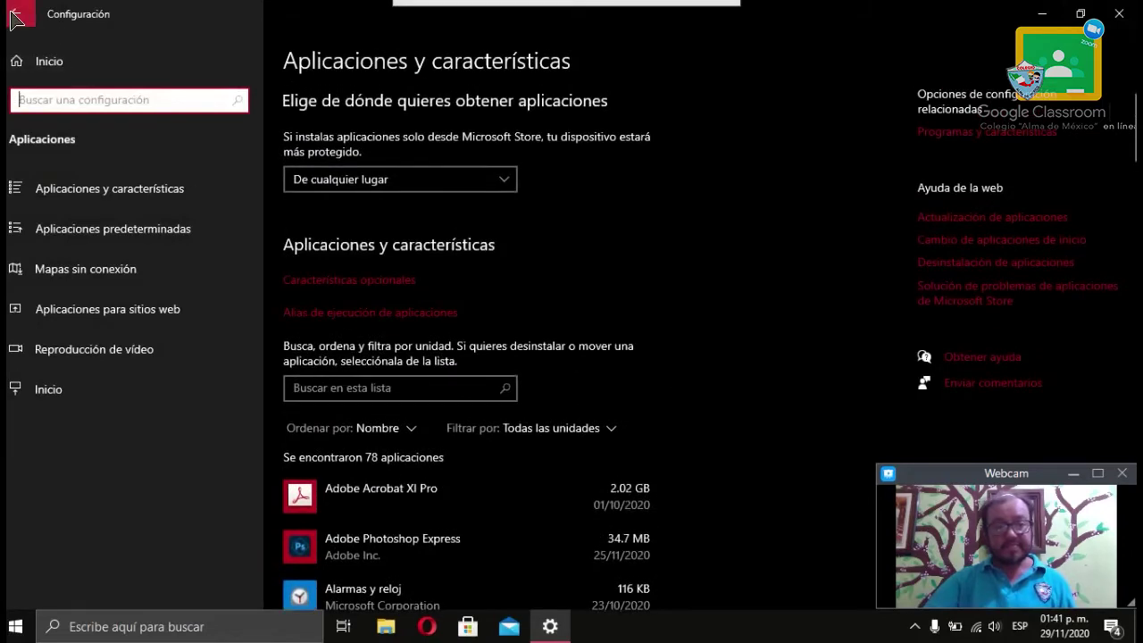
{"action": "left_click", "coordinate": [15, 19]}
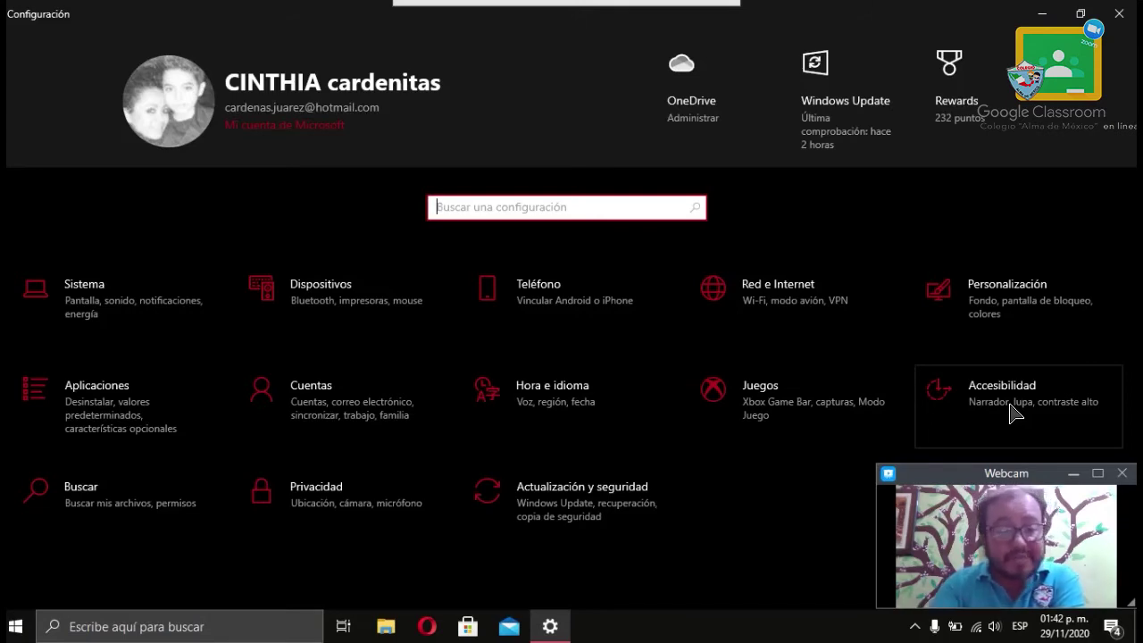
Open the Buscar category and review the Permisos e historial options for safe search, cloud content and history.
{"action": "left_click", "coordinate": [72, 506]}
{"action": "scroll", "coordinate": [447, 370], "scroll_direction": "down", "scroll_amount": 3}
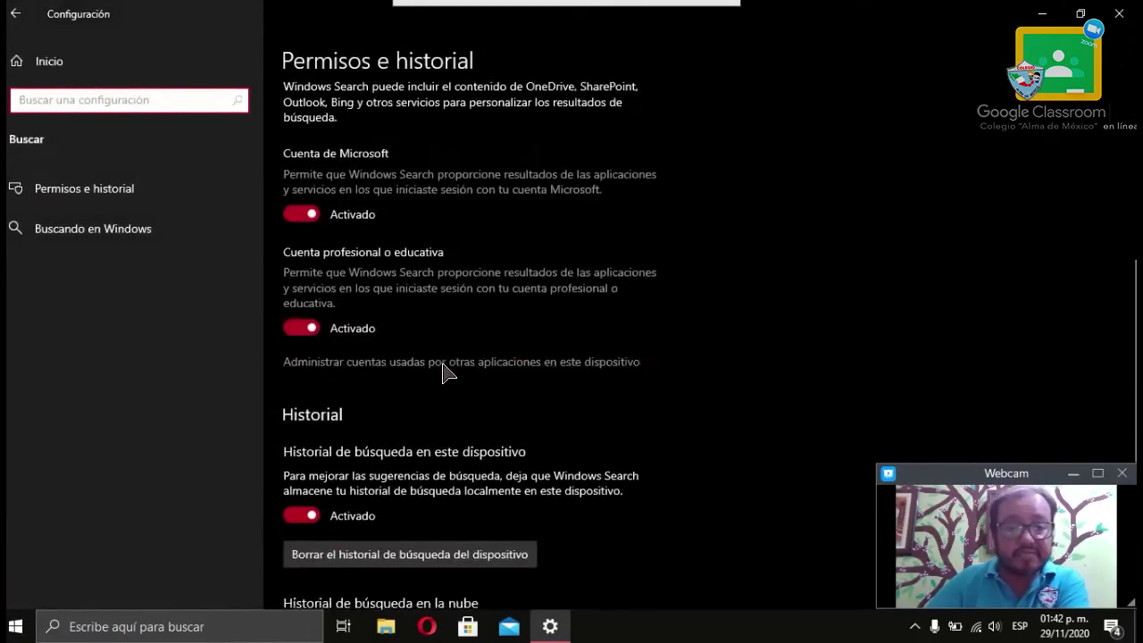
{"action": "scroll", "coordinate": [446, 370], "scroll_direction": "up", "scroll_amount": 2}
{"action": "scroll", "coordinate": [447, 370], "scroll_direction": "up", "scroll_amount": 2}
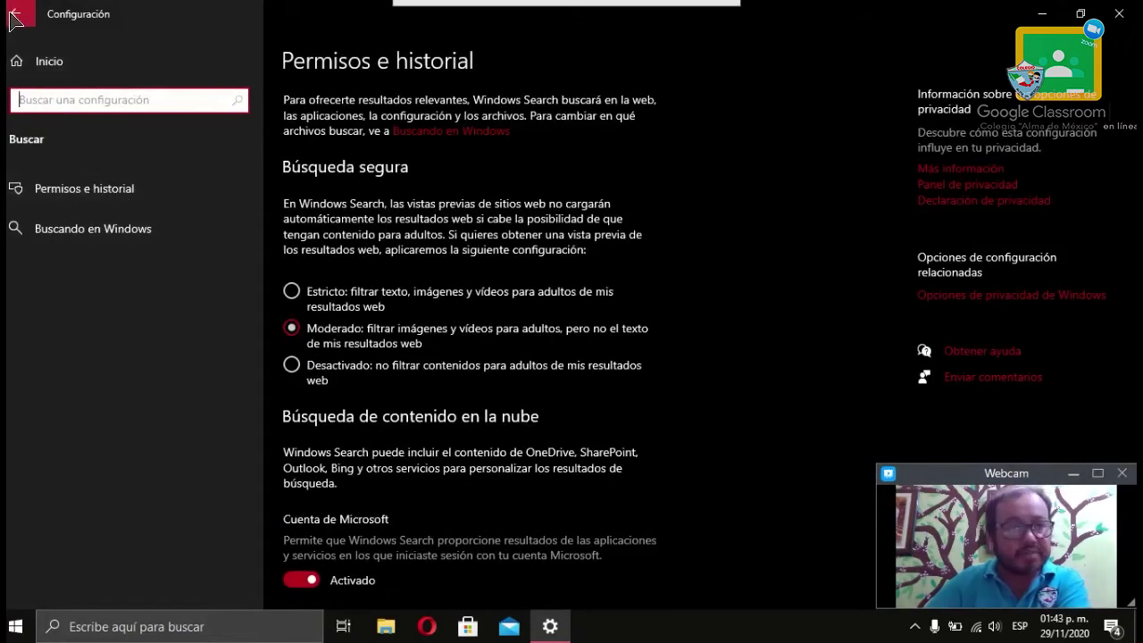
View the general options of the Privacidad category and return to the Configuración home page.
{"action": "left_click", "coordinate": [13, 15]}
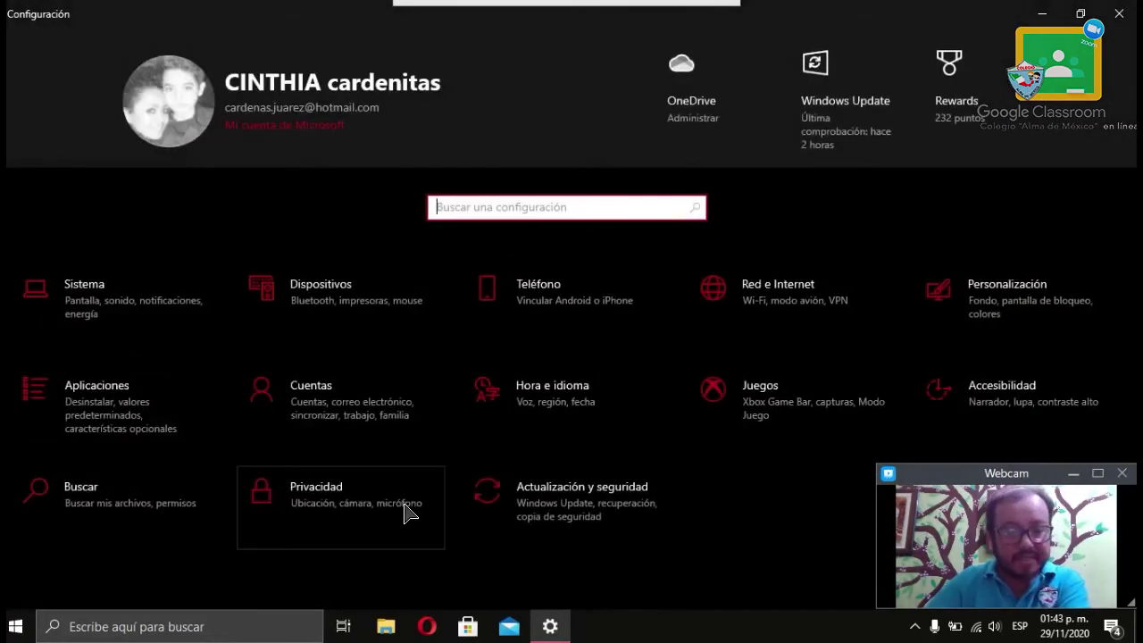
{"action": "left_click", "coordinate": [386, 523]}
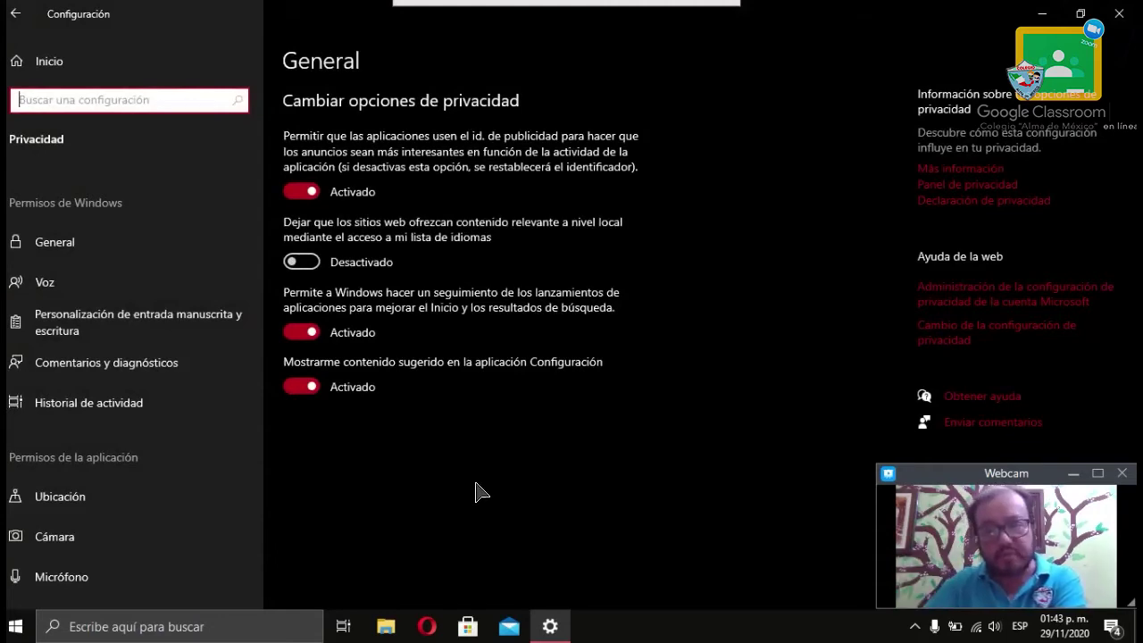
{"action": "left_click", "coordinate": [105, 60]}
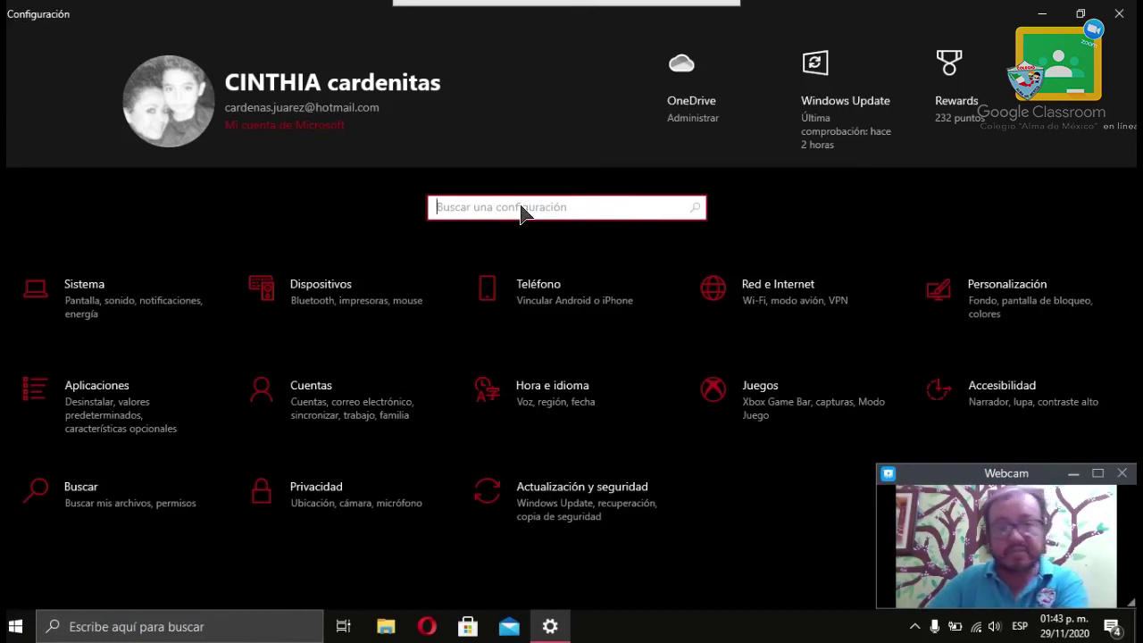
Search the settings for "panel de control" and open Panel de control.
{"action": "type", "text": "panel de"}
{"action": "key", "text": "BackSpace"}
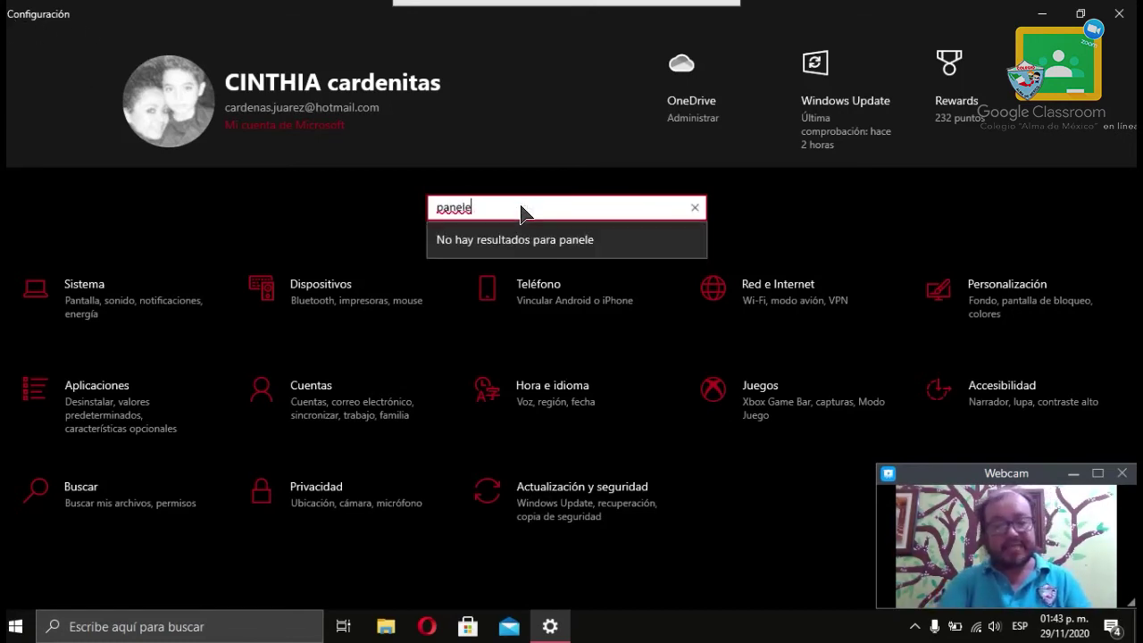
{"action": "type", "text": "de conrol"}
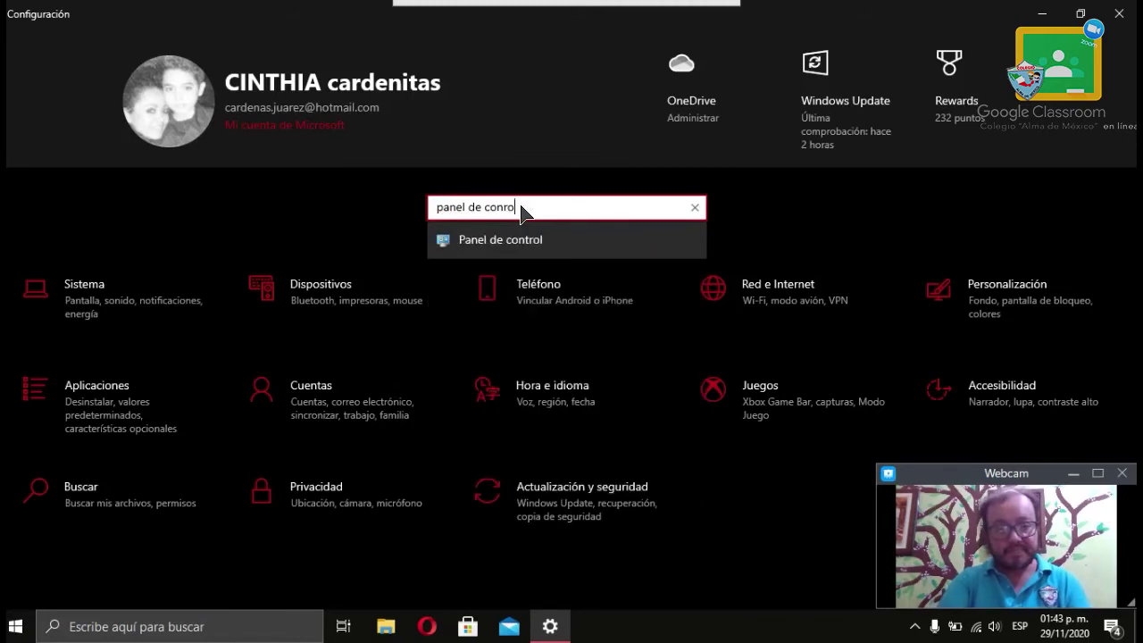
{"action": "key", "text": "BackSpace"}
{"action": "left_click", "coordinate": [449, 240]}
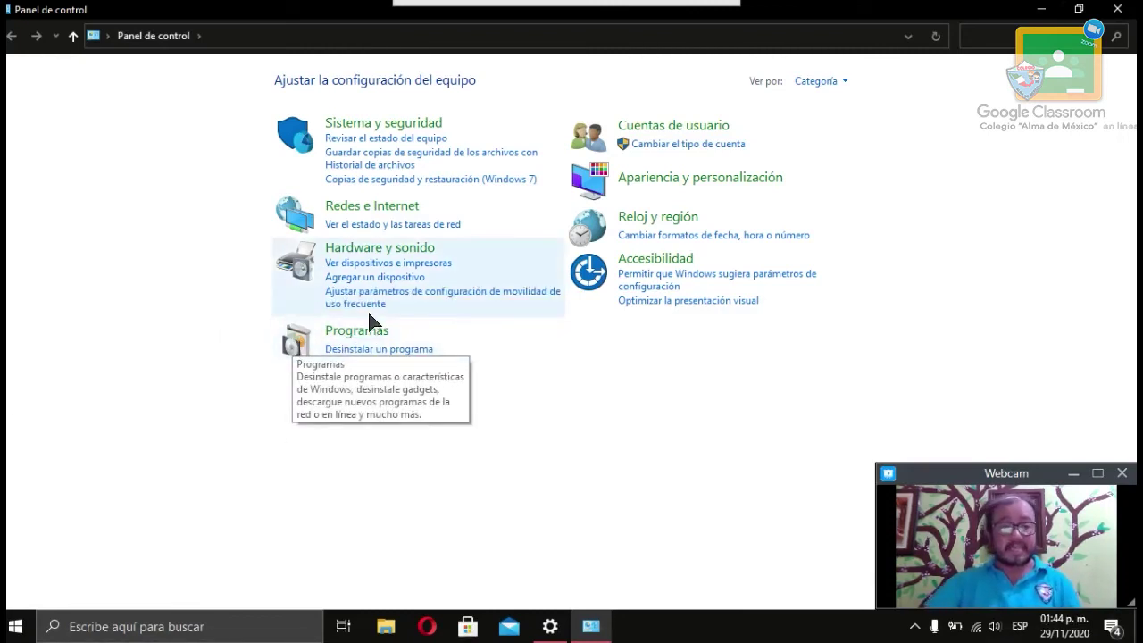
View the list of uninstallable programs, select Microsoft OneDrive in it, and return to the main Panel de control page.
{"action": "left_click", "coordinate": [413, 350]}
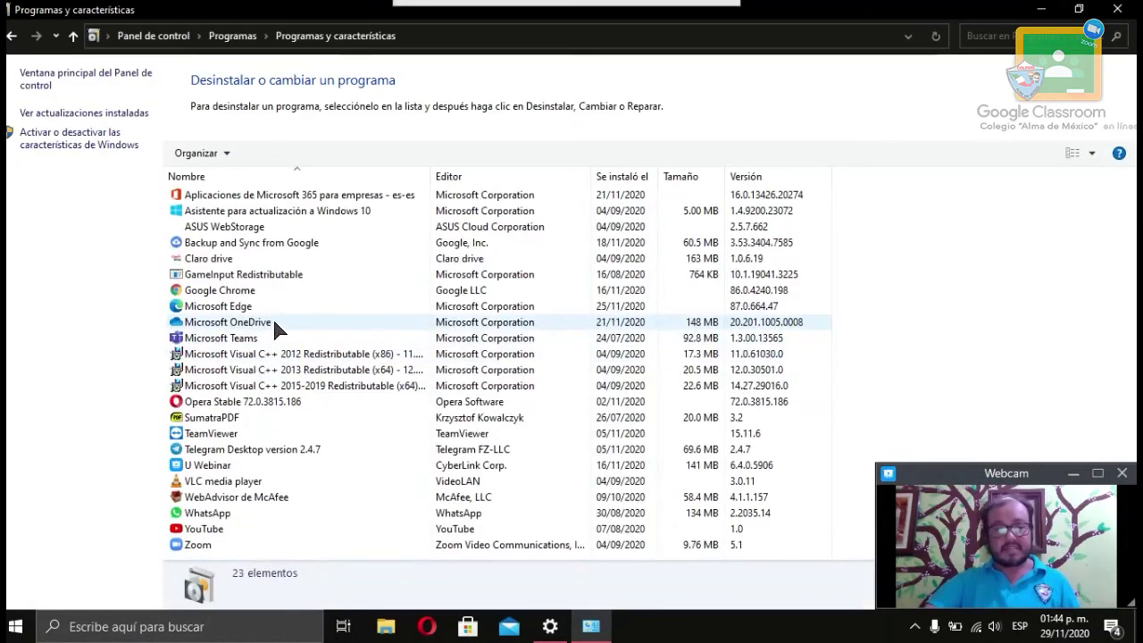
{"action": "left_click", "coordinate": [244, 324]}
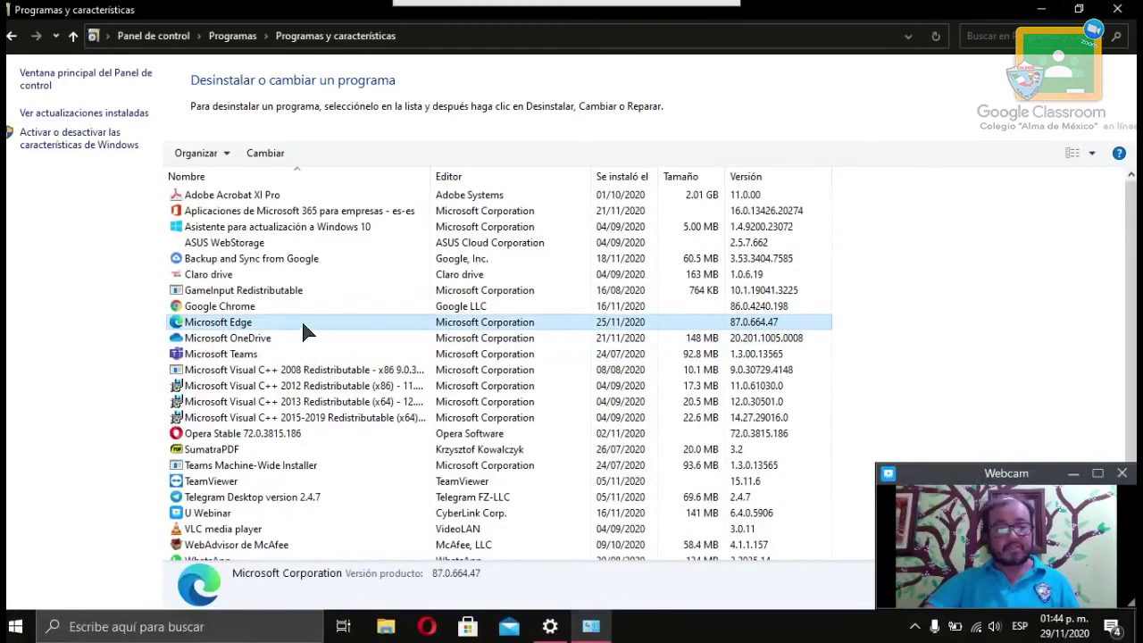
{"action": "left_click", "coordinate": [257, 341]}
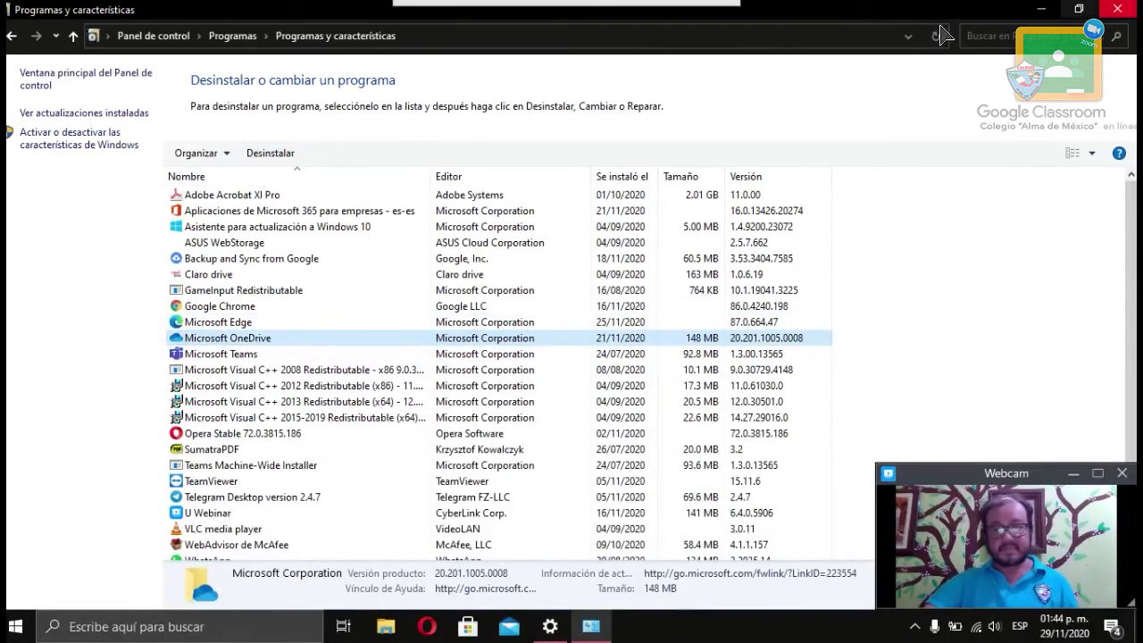
{"action": "left_click", "coordinate": [178, 36]}
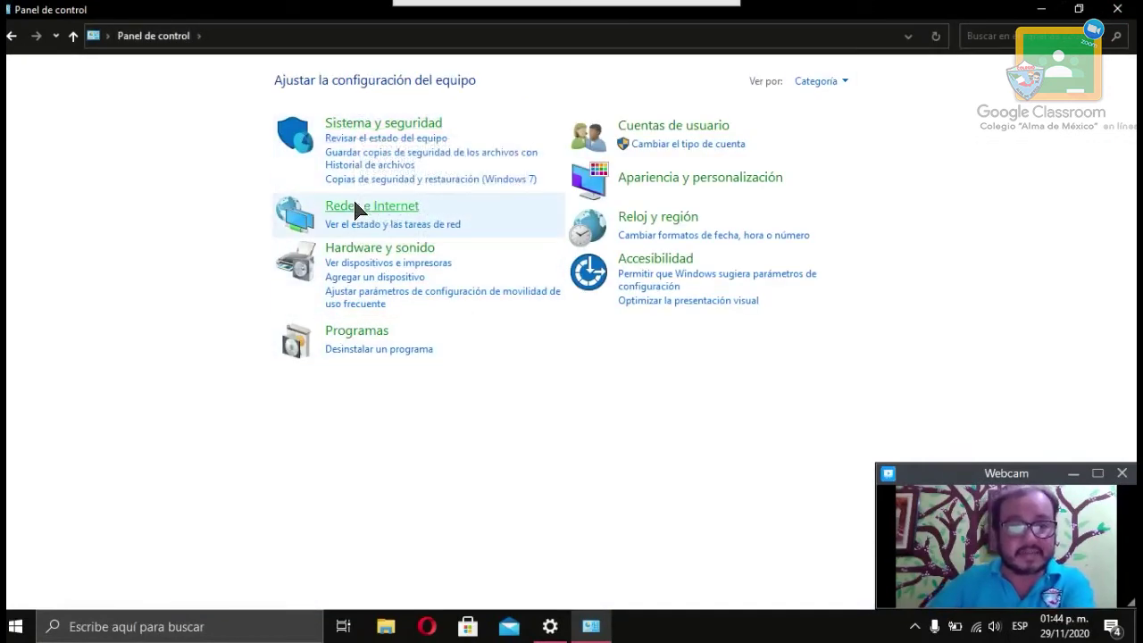
Open the Sistema y seguridad category of Panel de control and check the status of Firewall de Windows Defender.
{"action": "left_click", "coordinate": [366, 123]}
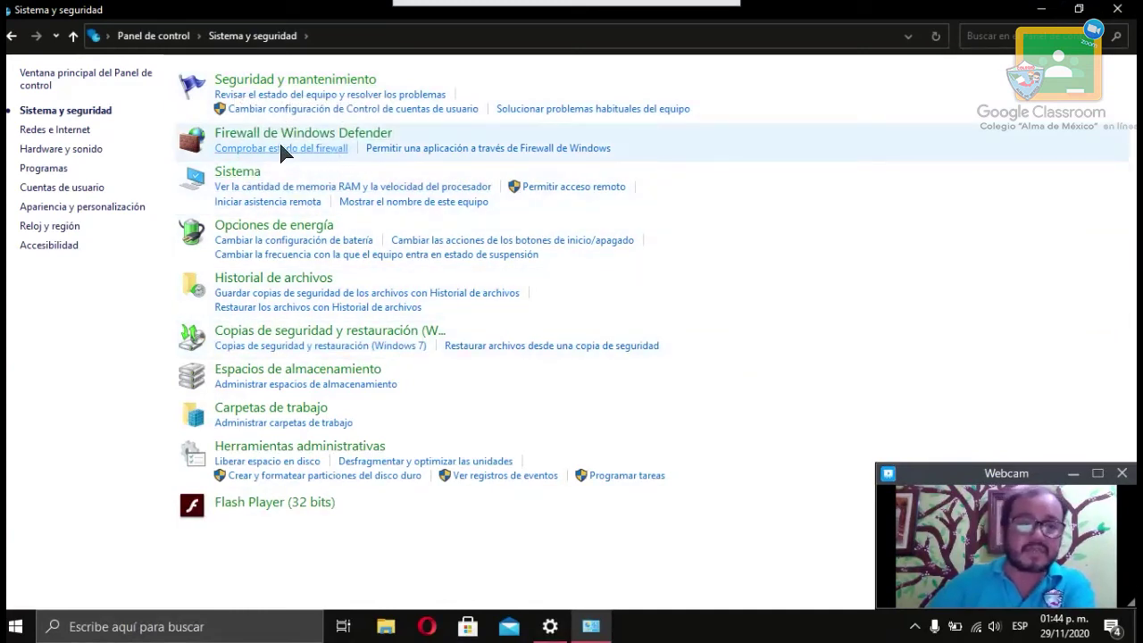
{"action": "left_click", "coordinate": [291, 152]}
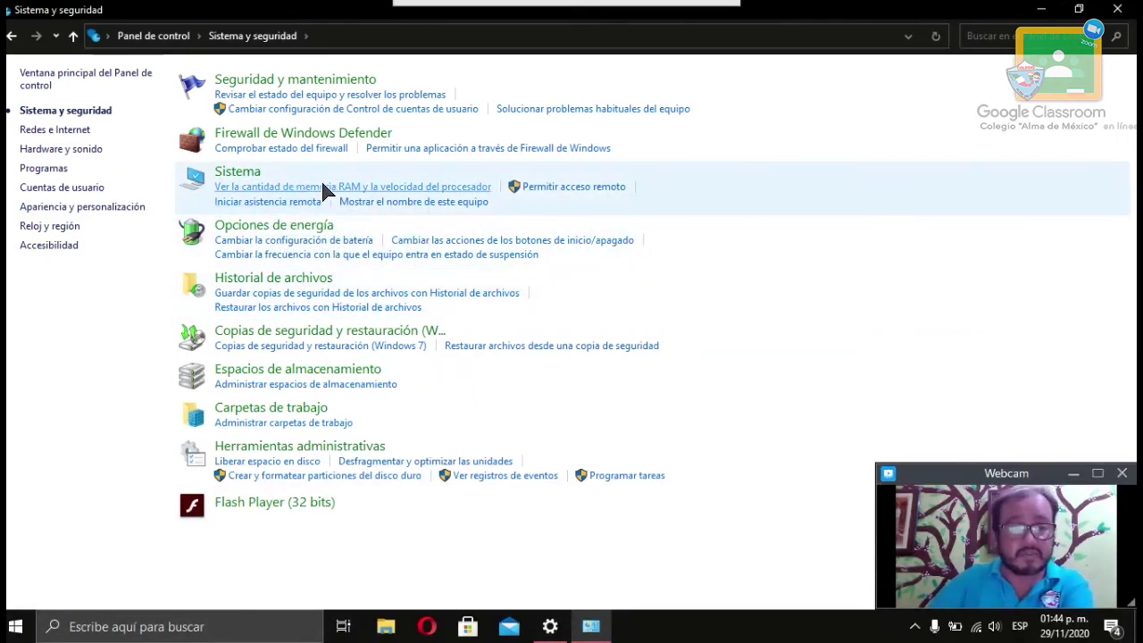
View the computer's RAM, processor speed and Windows specifications in Acerca de, and close the Configuración window.
{"action": "left_click", "coordinate": [323, 187]}
{"action": "scroll", "coordinate": [536, 242], "scroll_direction": "down", "scroll_amount": 3}
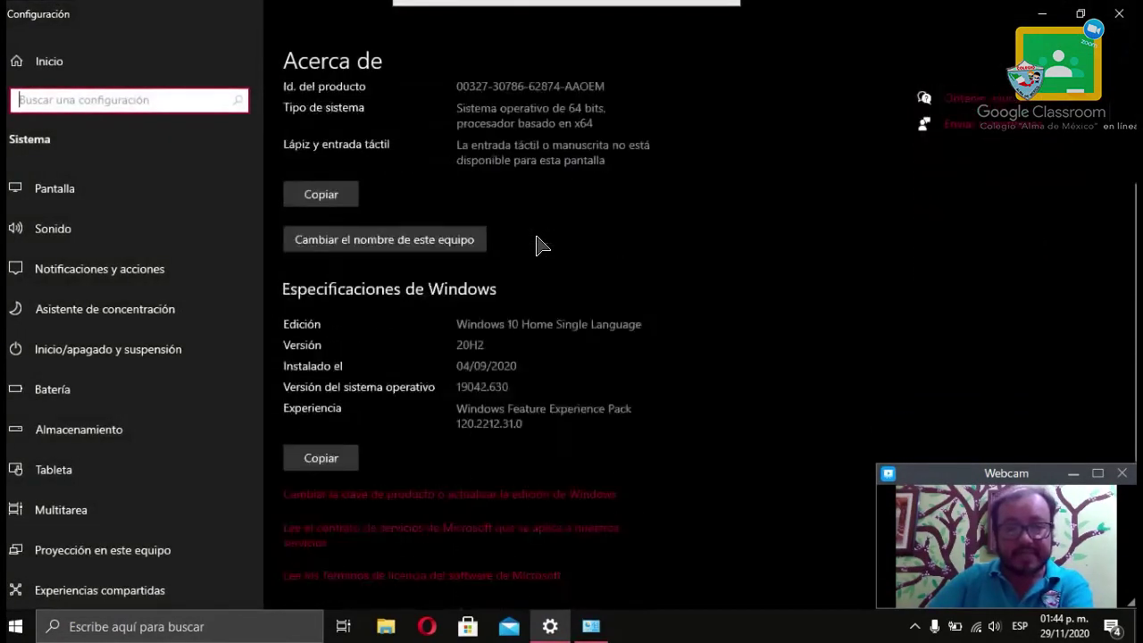
{"action": "scroll", "coordinate": [540, 246], "scroll_direction": "up", "scroll_amount": 3}
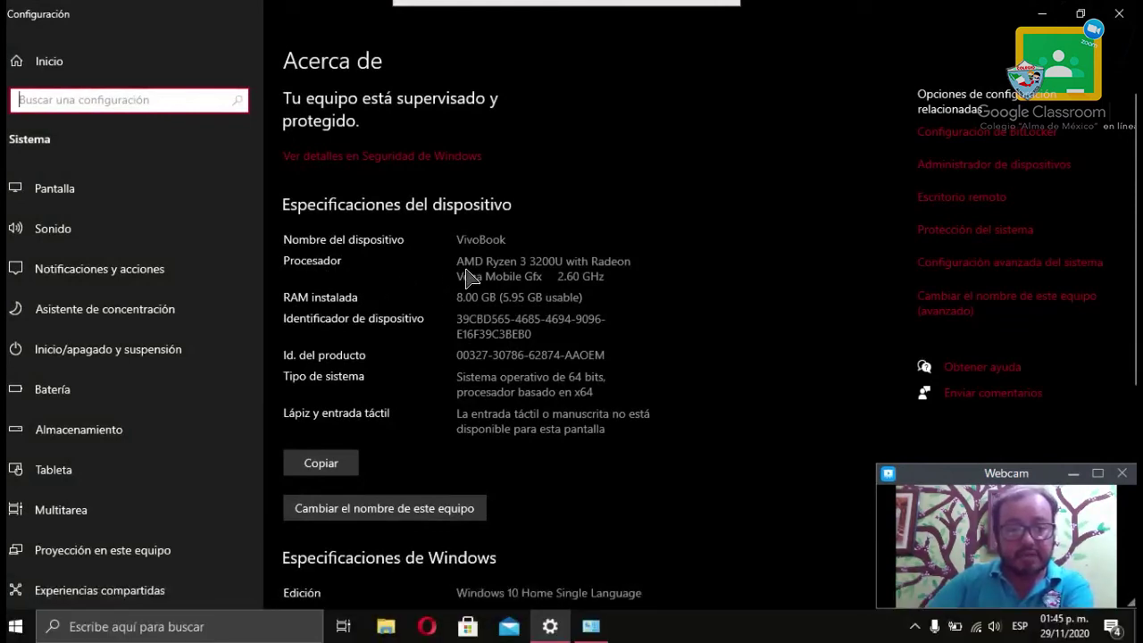
{"action": "scroll", "coordinate": [467, 327], "scroll_direction": "down", "scroll_amount": 5}
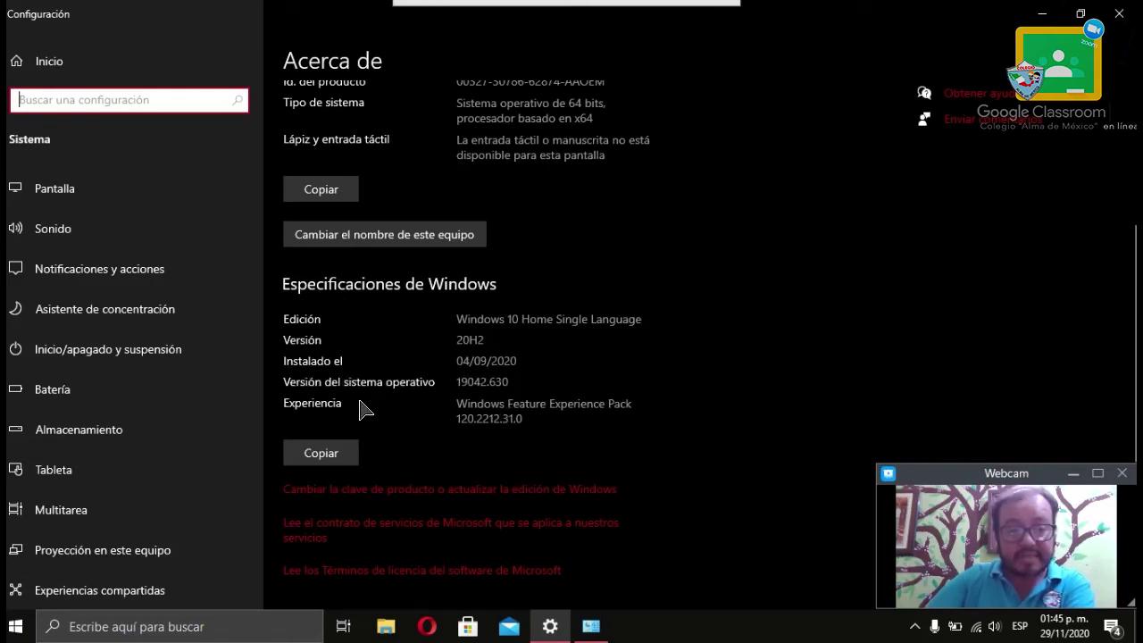
{"action": "left_click", "coordinate": [1119, 14]}
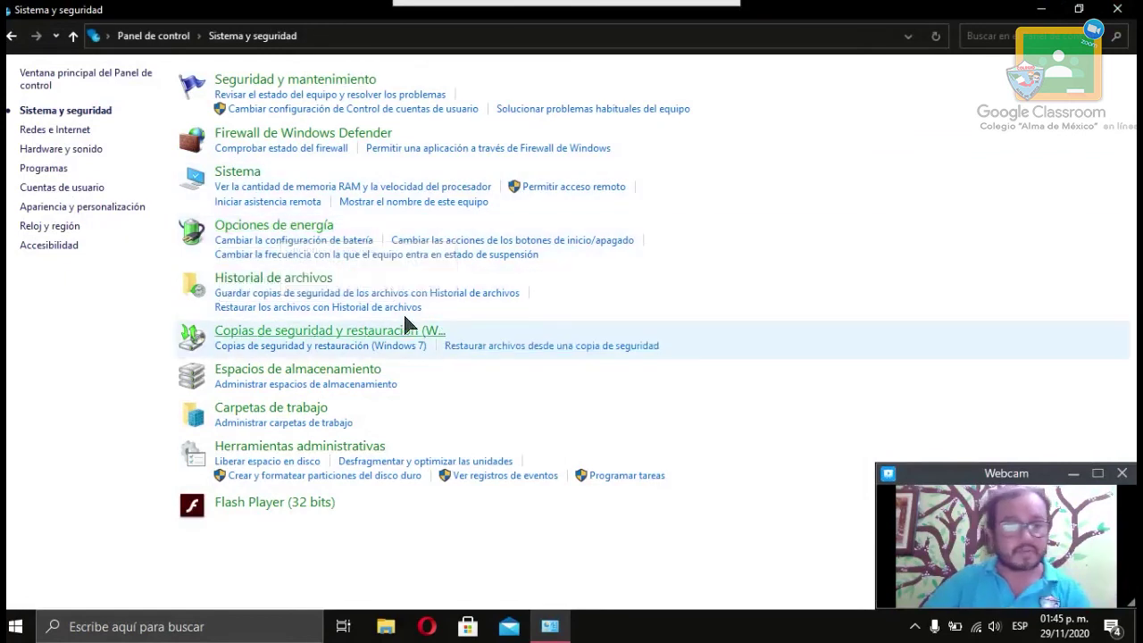
Revisit the main Panel de control page and the Sistema y seguridad category, and close Panel de control.
{"action": "left_click", "coordinate": [170, 38]}
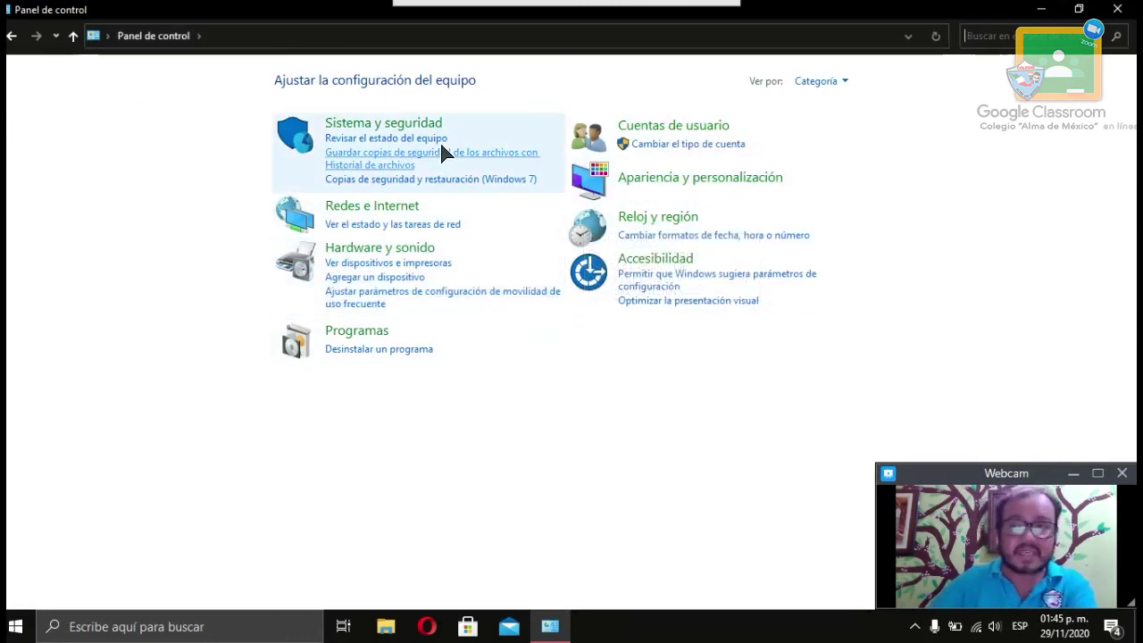
{"action": "left_click", "coordinate": [11, 36]}
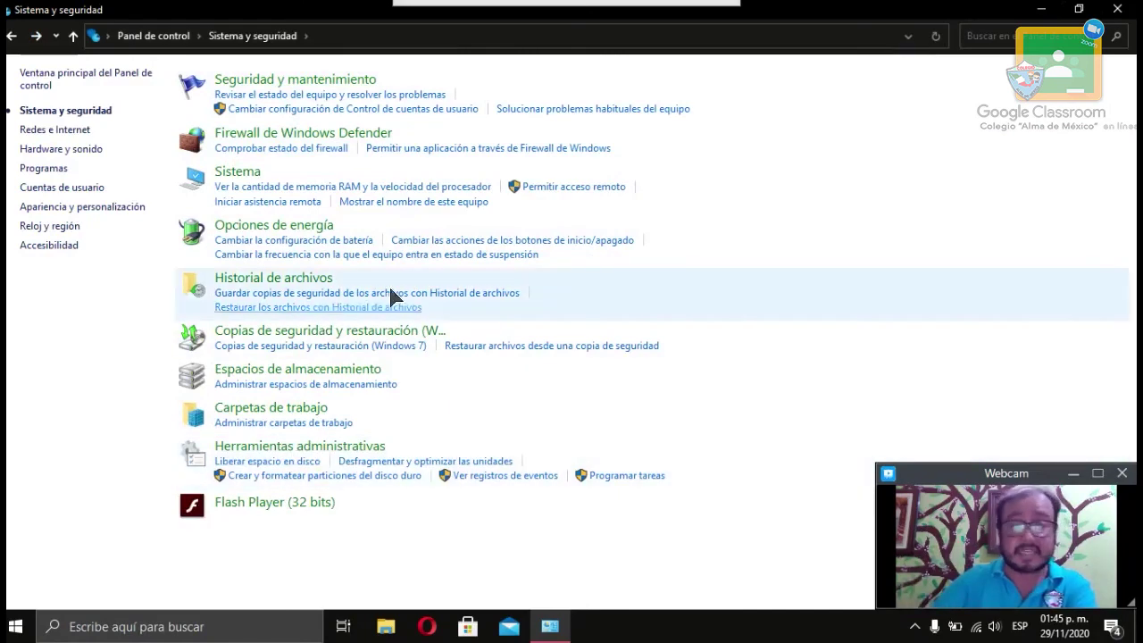
{"action": "left_click", "coordinate": [1118, 9]}
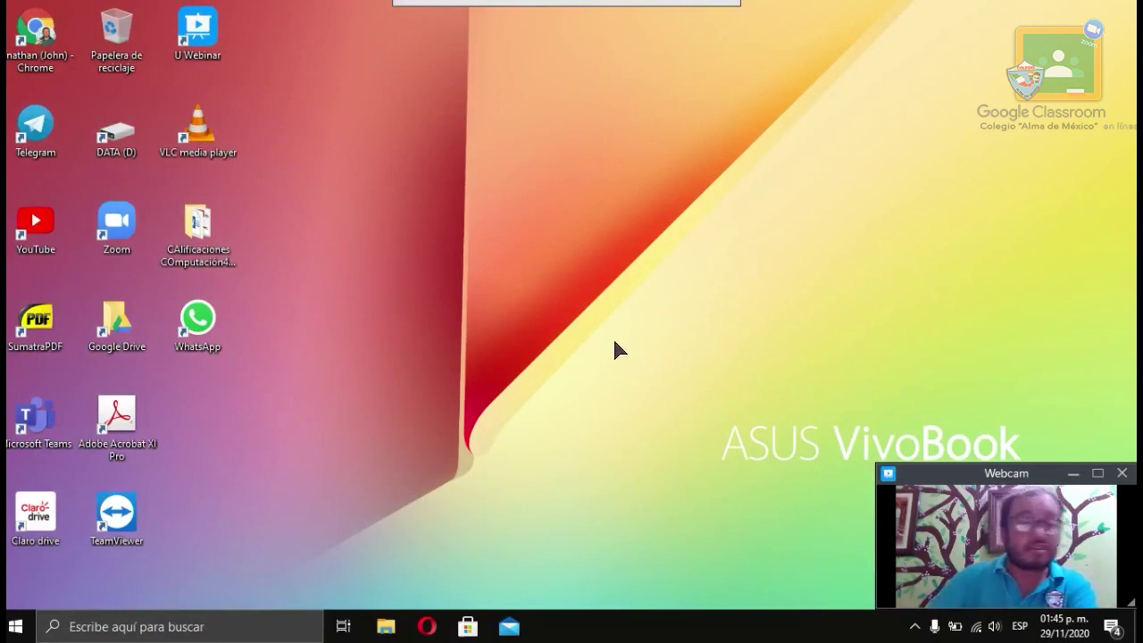
Open the Windows Configuración home page from the desktop to show its categories.
{"action": "left_click", "coordinate": [15, 626]}
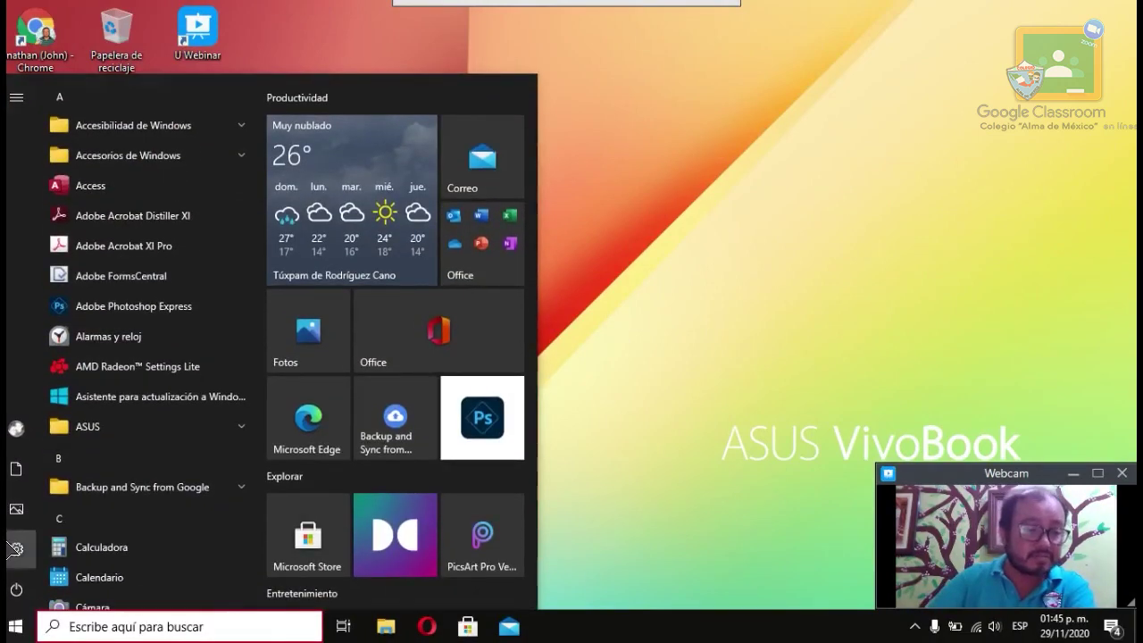
{"action": "left_click", "coordinate": [16, 548]}
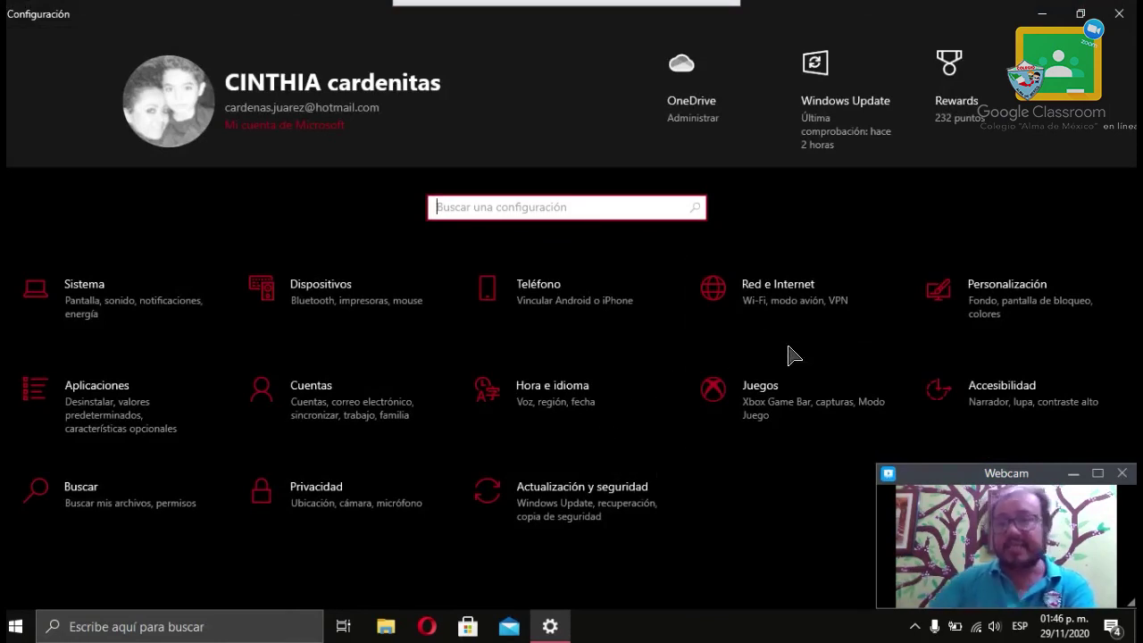
{"action": "mouse_move", "coordinate": [406, 14]}
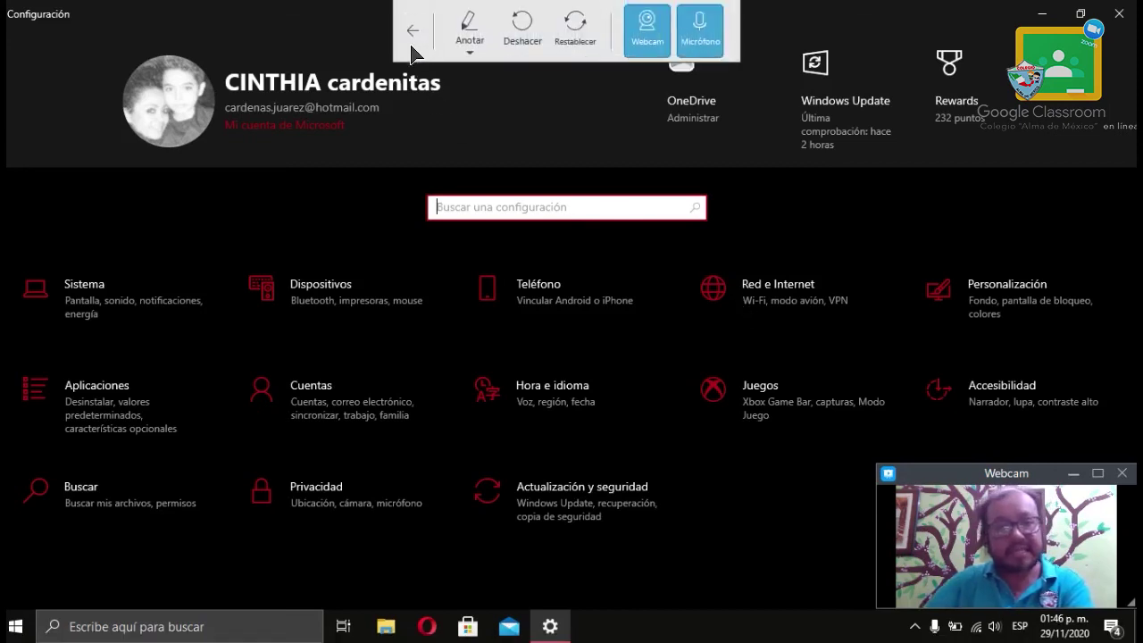